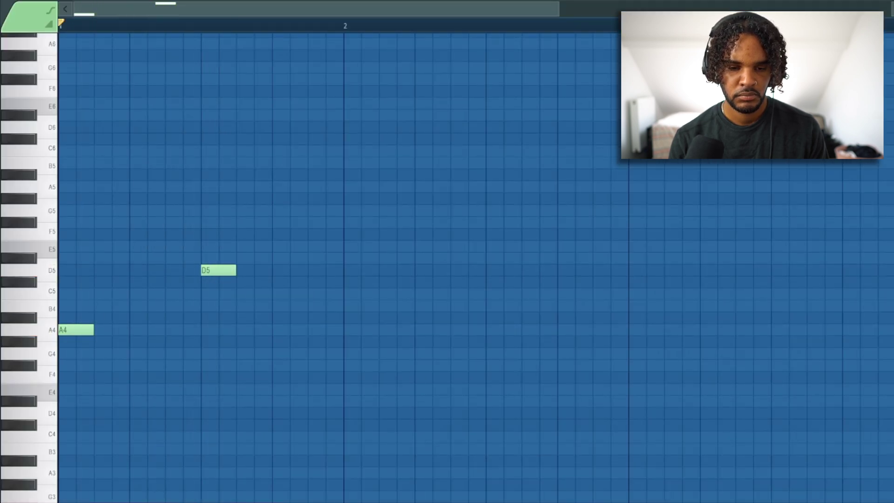
- Build a two-bar melody alternating A4 and D5 notes, with a longer D5 in bar 2, and duplicate it into bars 3 and 4
right_click(580, 274)
key("space")
right_click(336, 270)
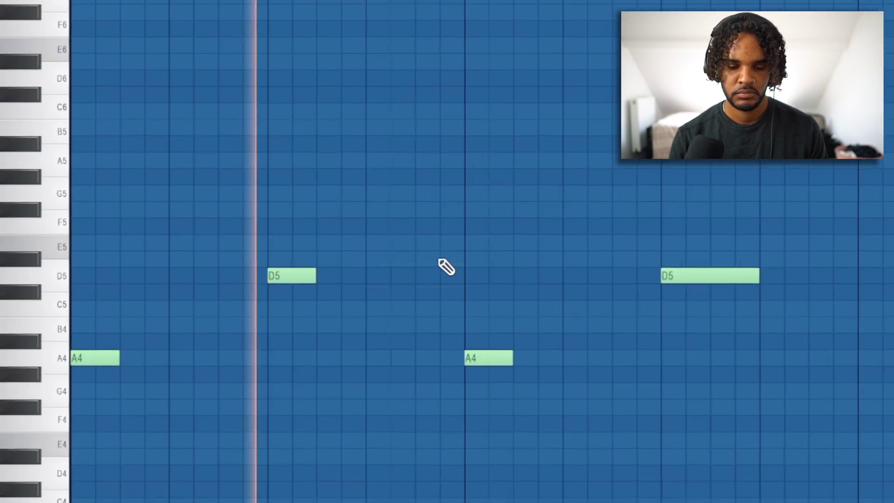
scroll(377, 260, "down", 3)
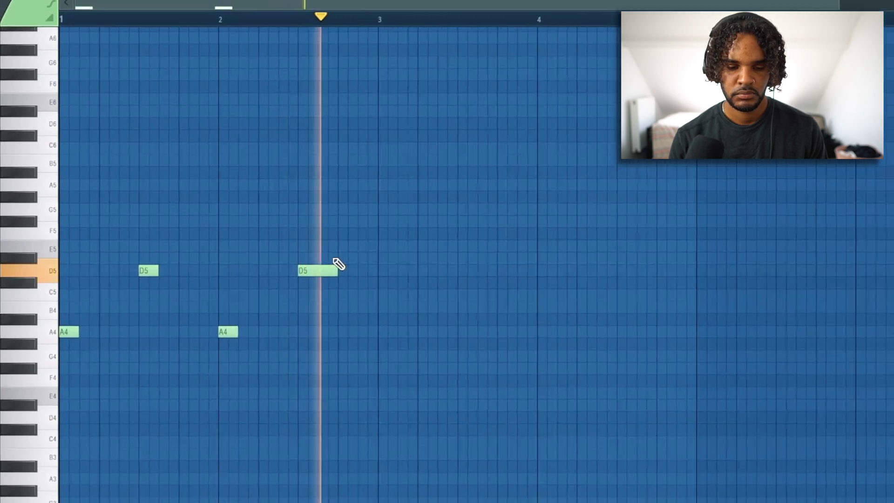
key("ctrl+b")
- Add D4 notes on the last beat of bar 2 and the second beat of bar 4, and end bar 4 with an A3
left_click(112, 442)
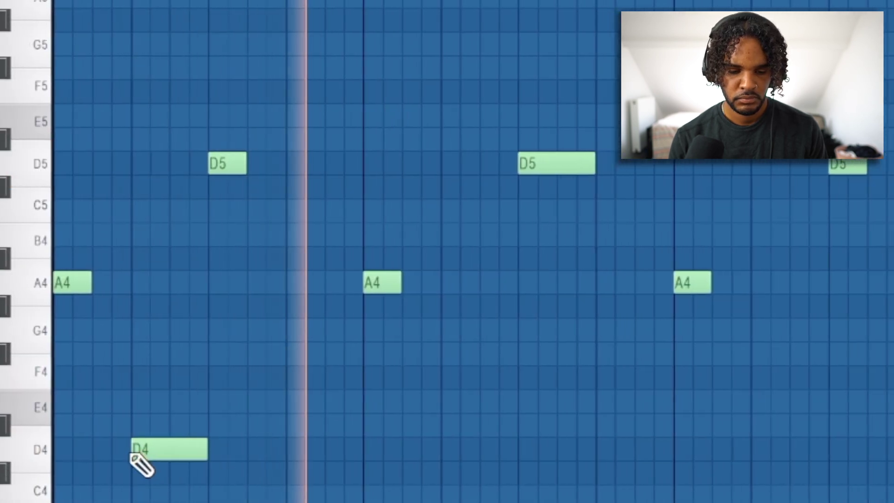
left_click(500, 448)
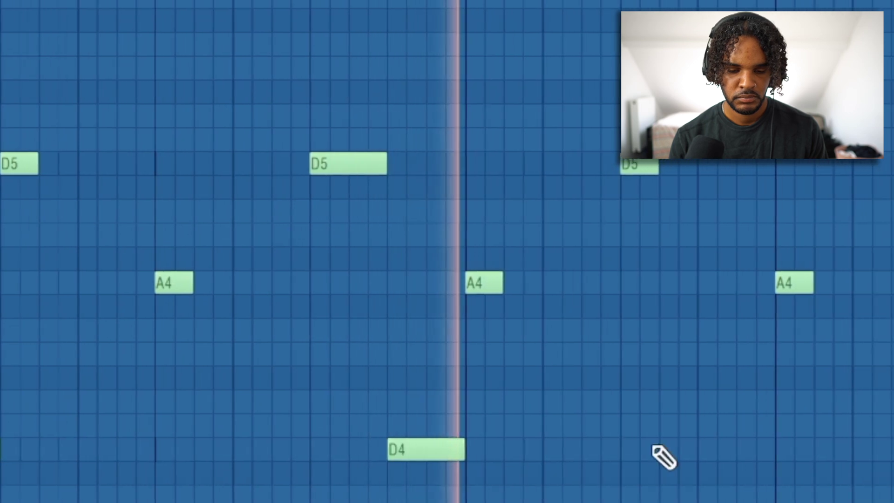
left_click(738, 450)
right_click(765, 445)
left_click(586, 446)
left_click(512, 421)
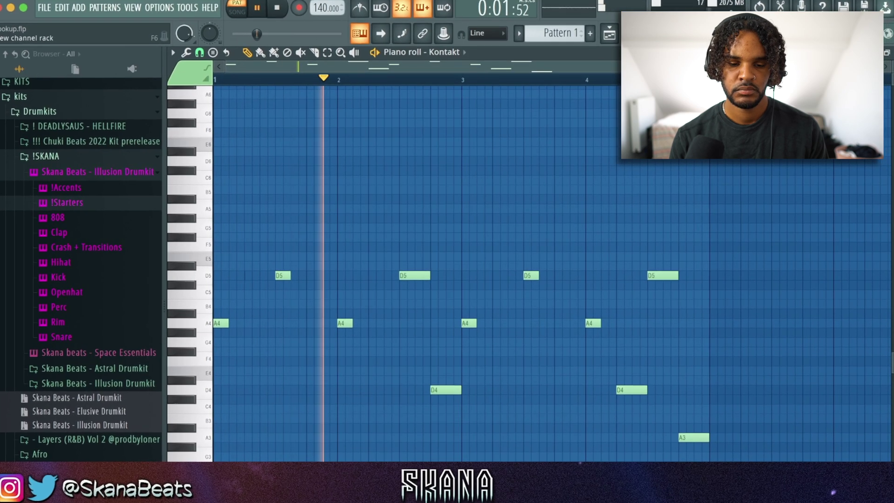
- Route the Kontakt channel to its own mixer track and load Gross Beat on it
key("F6")
key("ctrl+l")
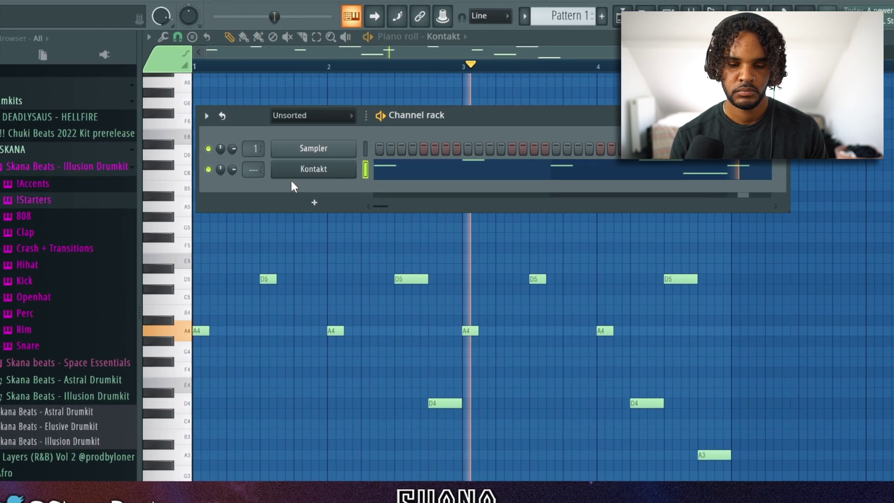
key("F9")
key("F6")
left_click(717, 113)
mouse_move(736, 162)
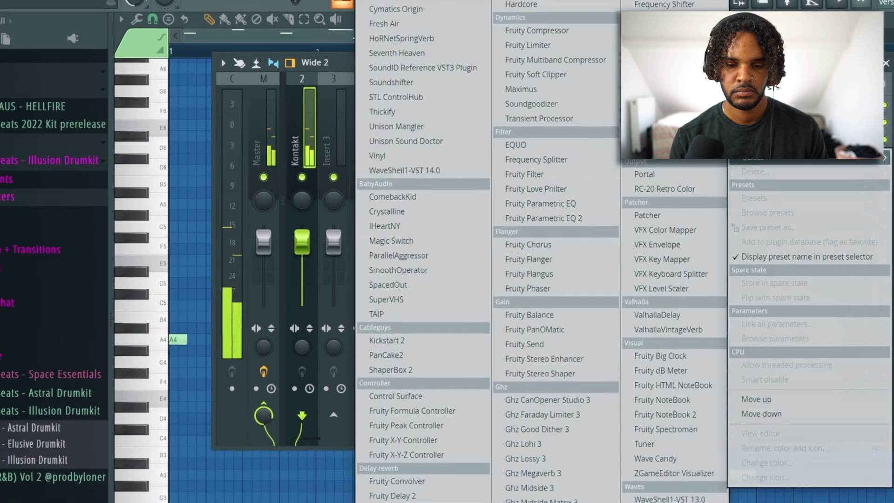
left_click(656, 46)
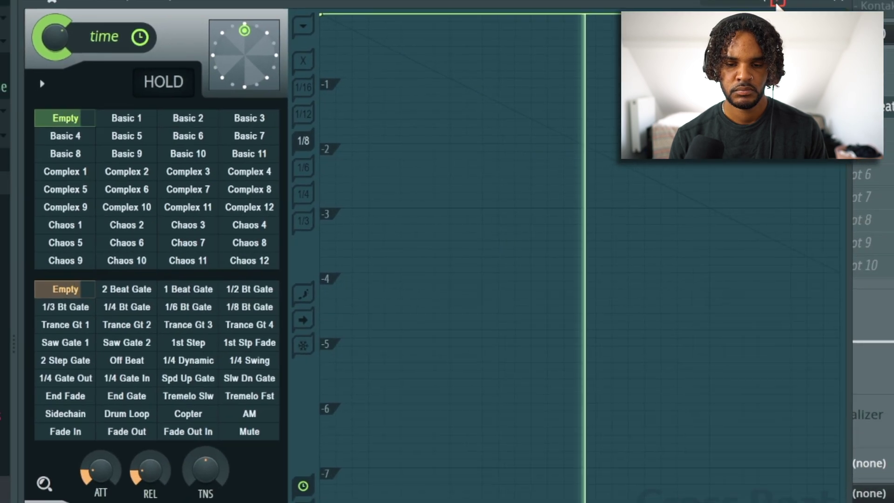
- Lower the Mix of ValhallaVintageVerb and of ValhallaDelay in BBDuck mode on the Kontakt mixer track
left_click(698, 53)
left_click(216, 242)
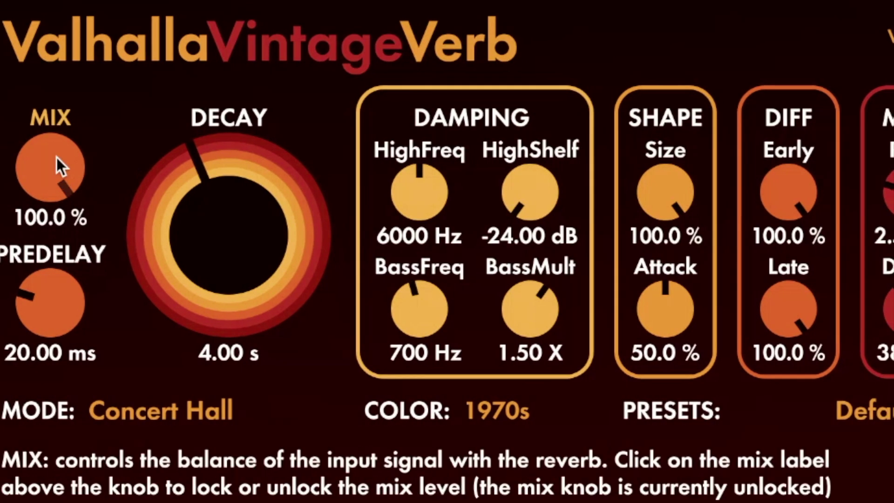
left_click_drag(59, 163, 232, 331)
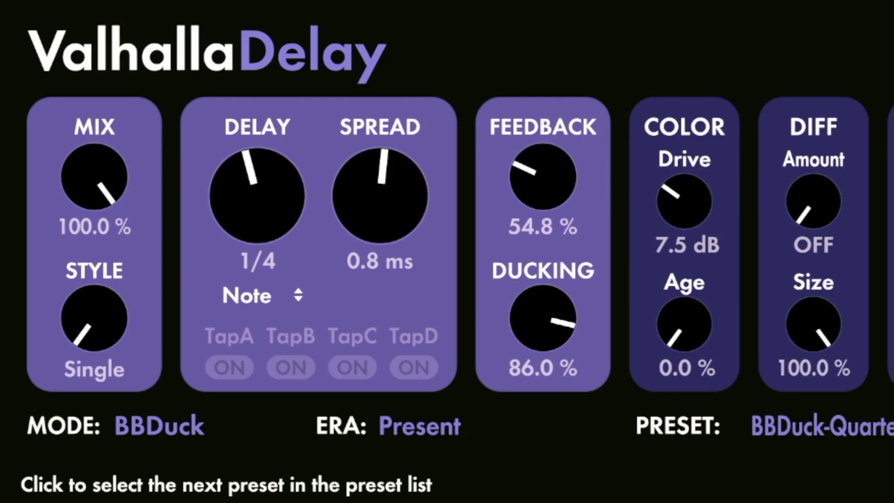
left_click_drag(108, 171, 89, 398)
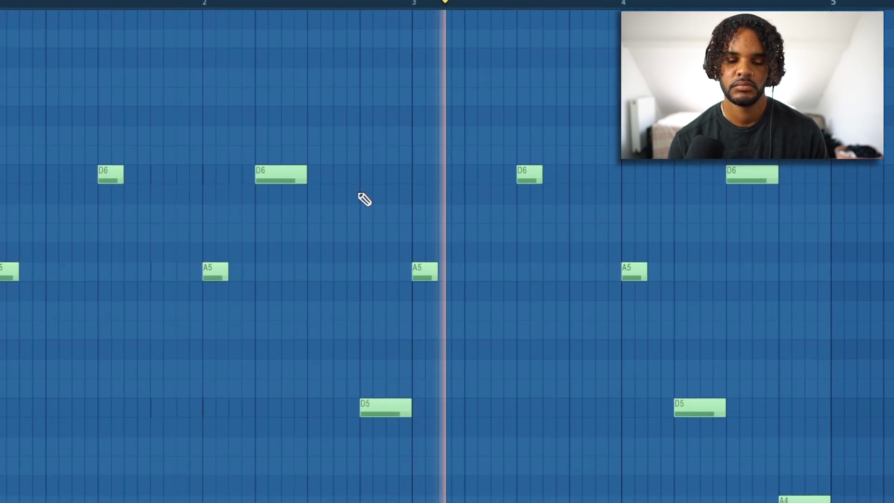
- Delete the D5 note at the end of bar 2 from the Kontakt melody
right_click(386, 405)
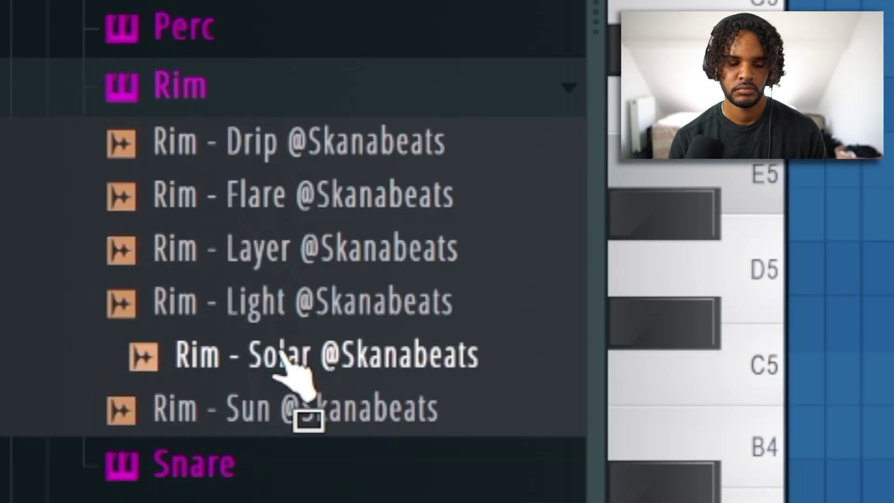
- Add the Rim - Solar sample as a channel with hits on steps 9 and 29, and show it in the piano roll
left_click_drag(281, 359, 300, 365)
left_click(468, 214)
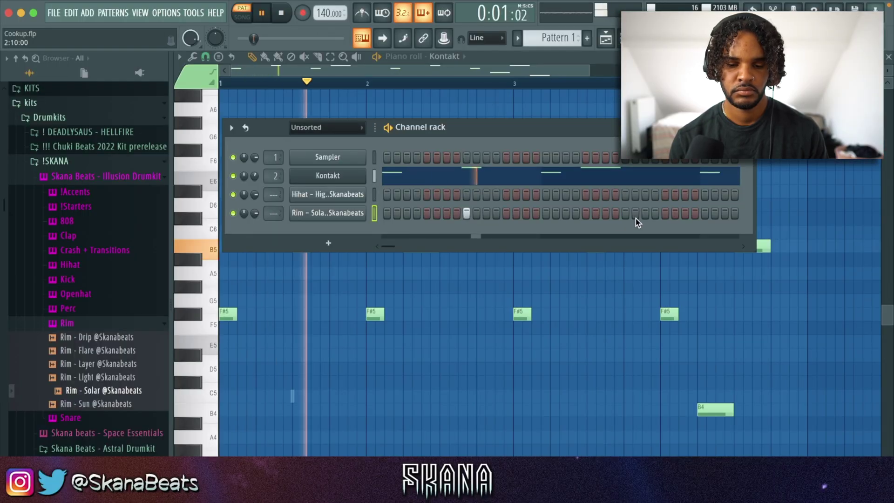
left_click(665, 213)
right_click(356, 217)
left_click(390, 215)
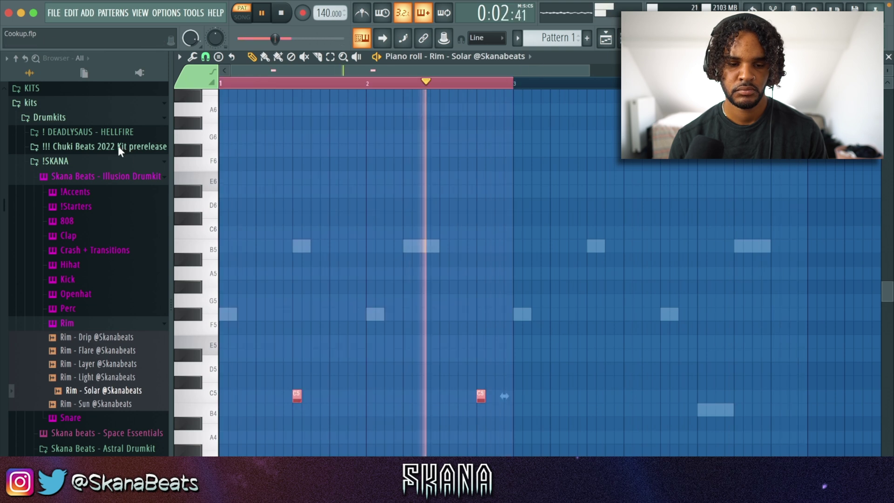
- Draw a two-bar hi-hat pattern on C5 with a run of three quick hits in the last beat of bar 1
scroll(602, 184, "down", 3)
left_click(604, 39)
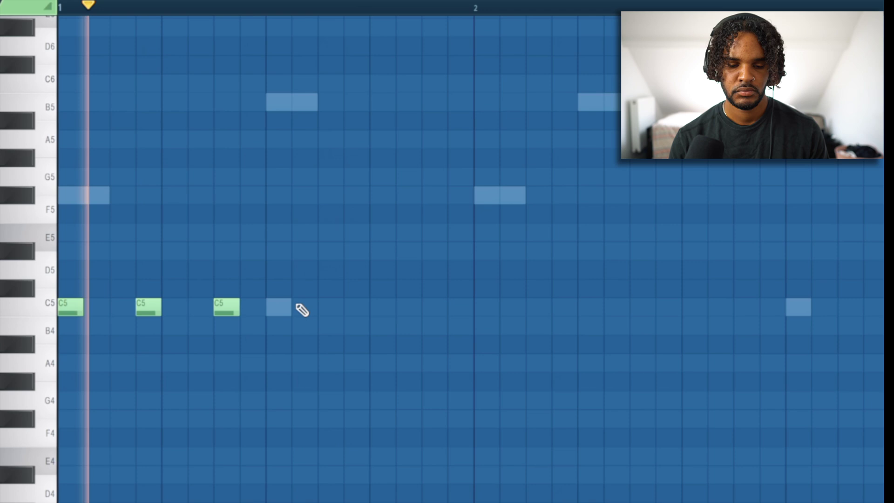
left_click(670, 370)
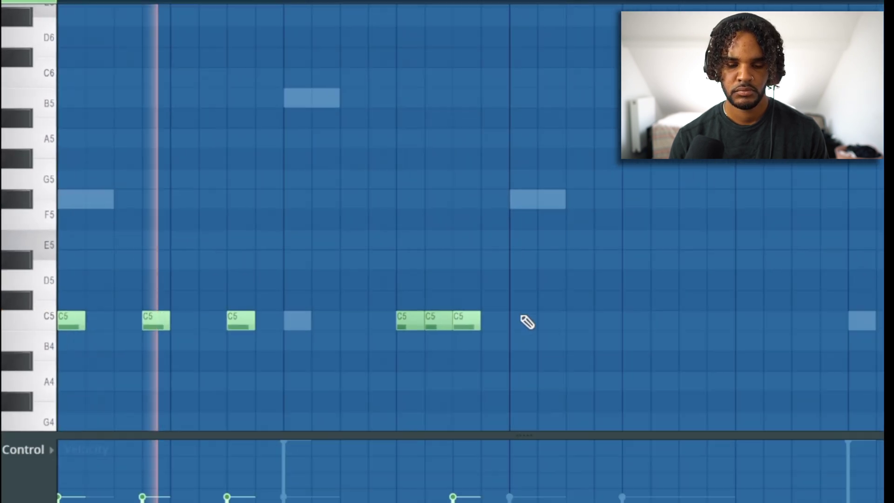
left_click(779, 373)
left_click(532, 306)
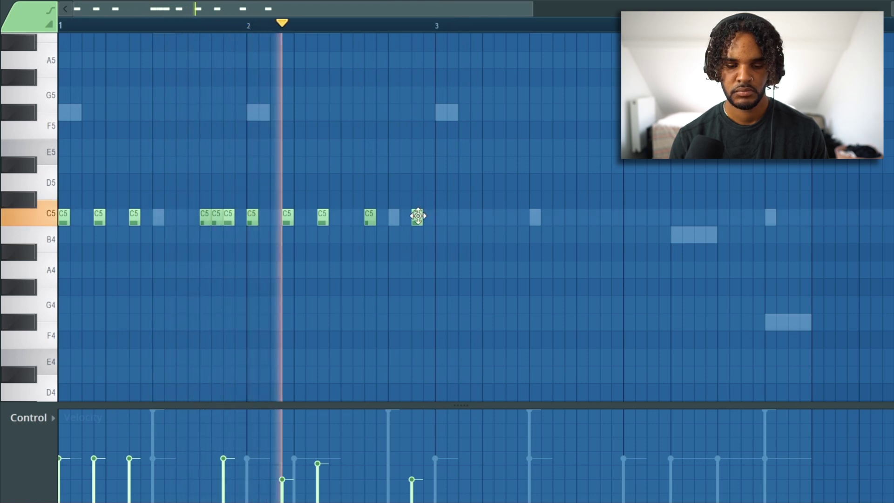
- Move the last hi-hat hit of bar 2 to A4
key("space")
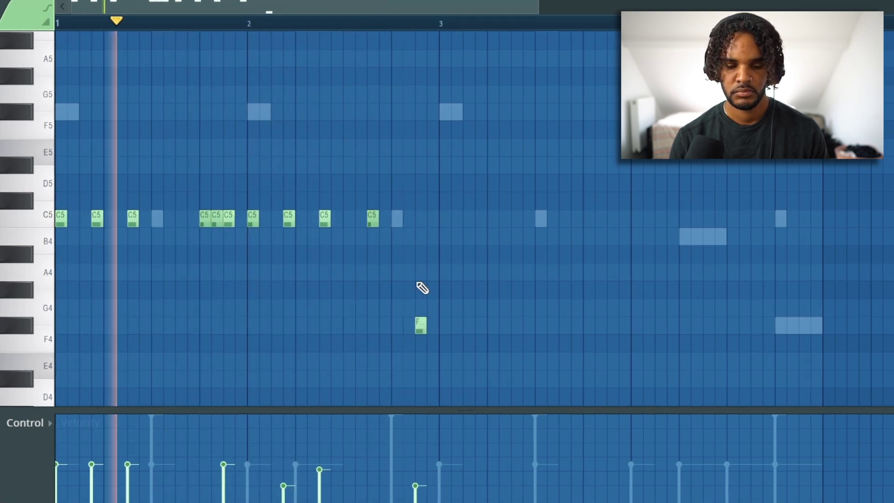
left_click(416, 269)
right_click(417, 321)
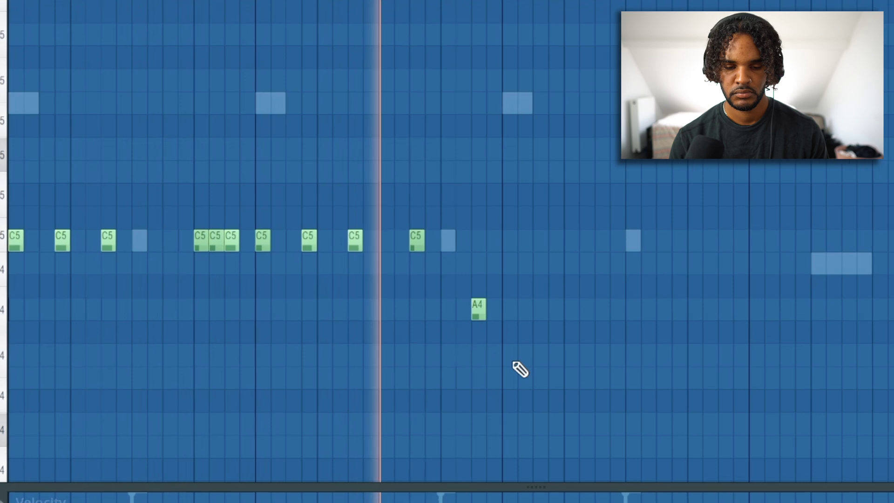
- Select the whole two-bar hi-hat pattern and duplicate it into bars 3 and 4
left_click_drag(23, 1, 497, 266)
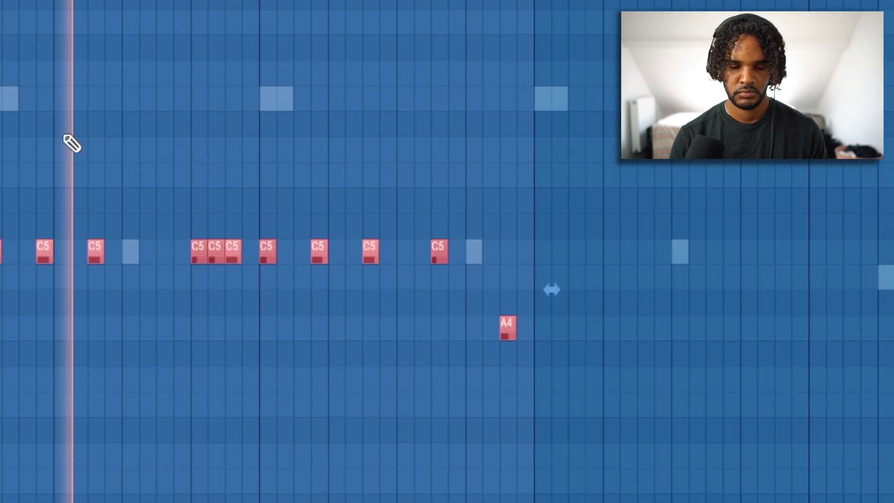
key("ctrl+b")
key("ctrl+d")
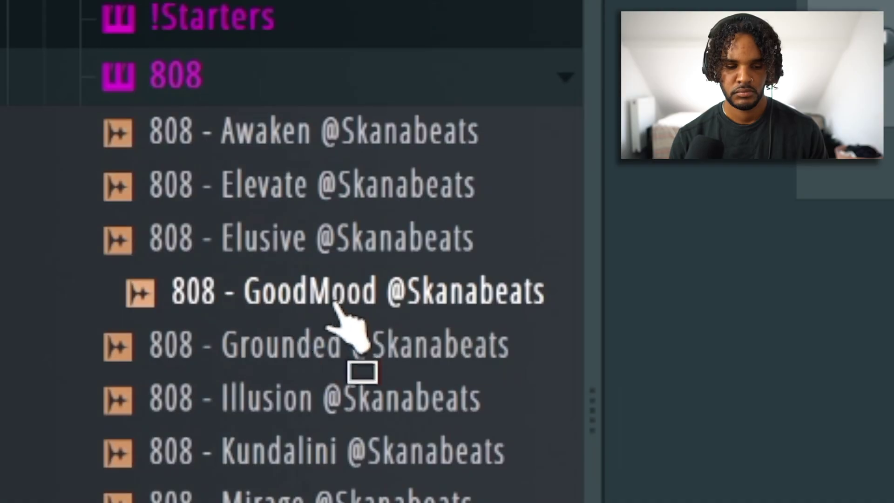
- Add the 808 - GoodMood sample as a new channel and set it to cut itself
left_click_drag(335, 303, 335, 232)
right_click(334, 232)
left_click(408, 309)
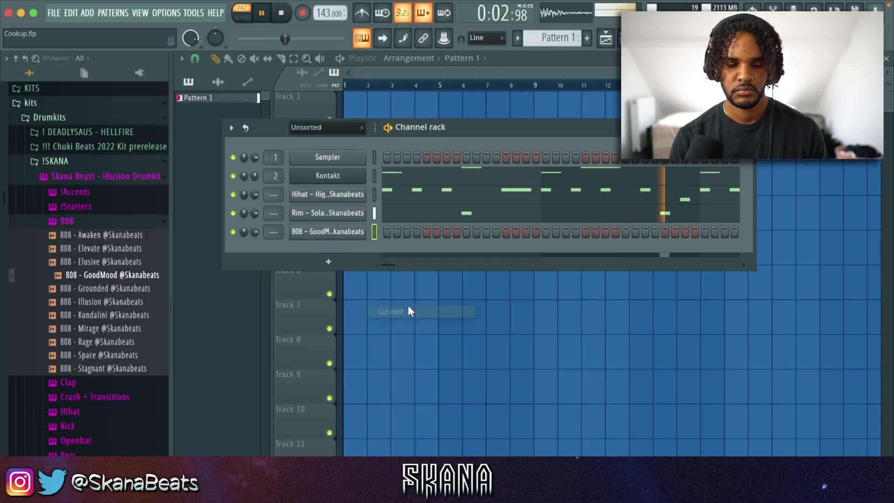
- In the 808's volume envelope, reduce the attack, raise the hold and reduce the decay
left_click(348, 229)
left_click(283, 173)
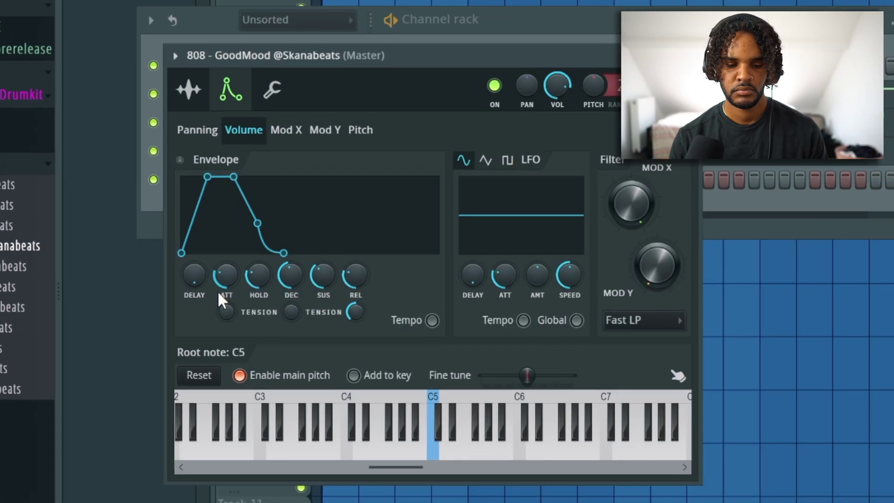
left_click_drag(226, 274, 225, 316)
left_click_drag(258, 274, 258, 205)
left_click_drag(291, 274, 291, 326)
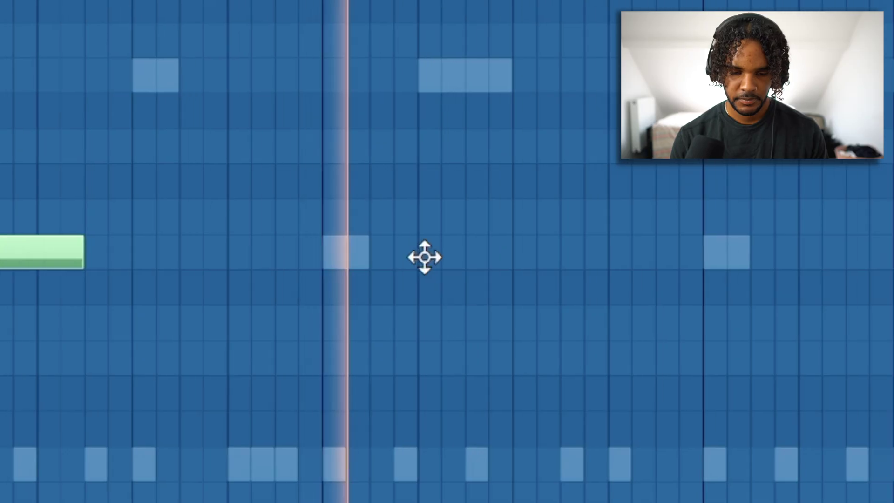
- Place F#5 notes for the 808 on beat 2 of bar 2, the start of bar 3 and beat 2 of bar 4
left_click(556, 256)
left_click(544, 252)
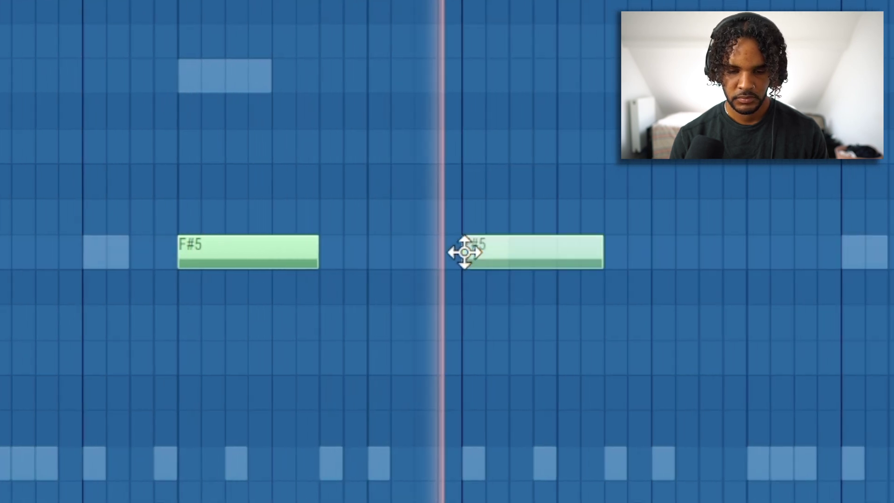
left_click(703, 252)
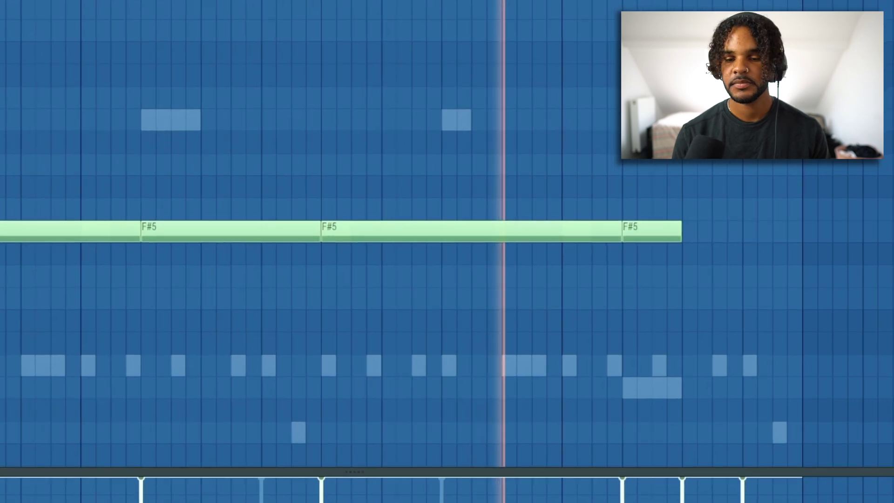
- In Kontakt's Analog Dreams instrument, set Feedback to 2.8 % and Resonance to 0.0 %
key("F6")
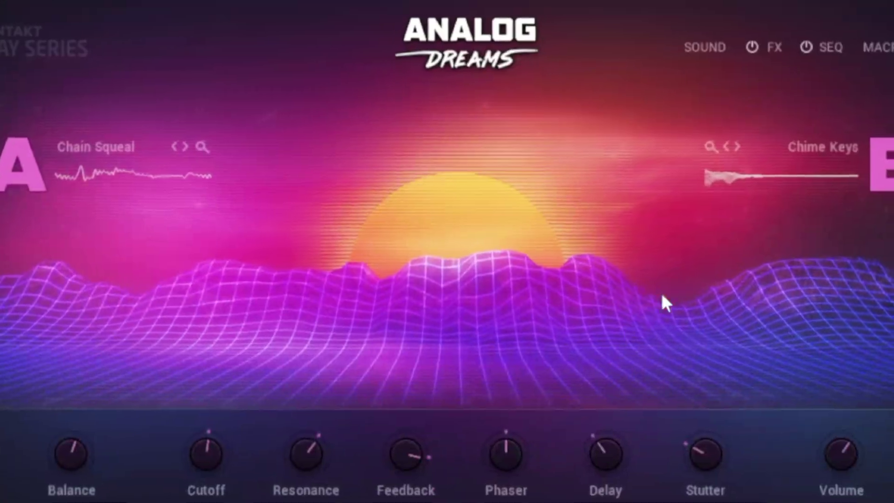
left_click_drag(410, 461, 412, 493)
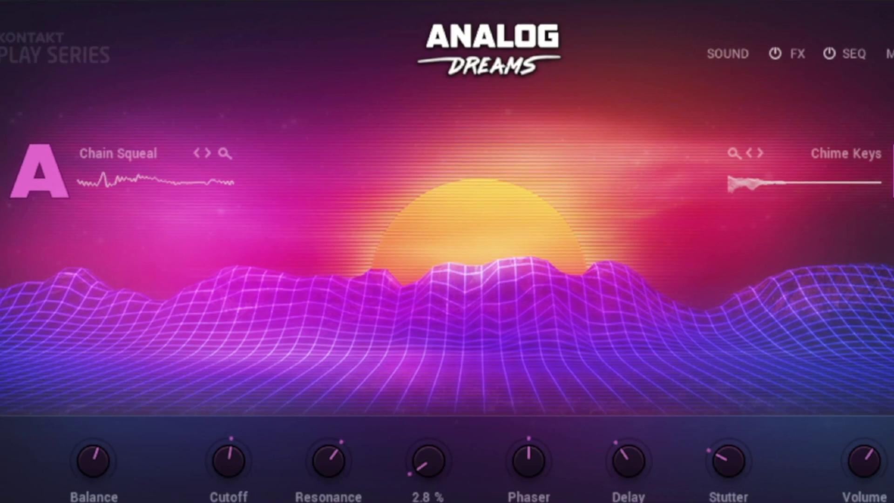
left_click_drag(322, 445, 322, 493)
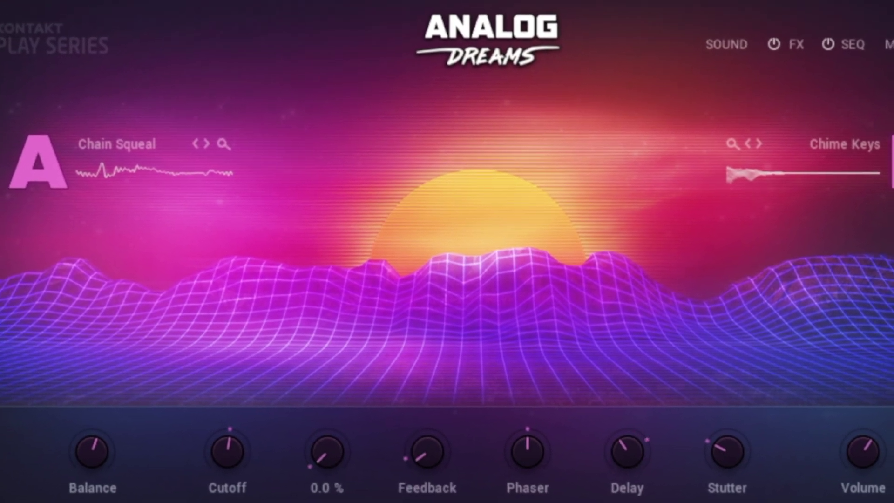
left_click(47, 160)
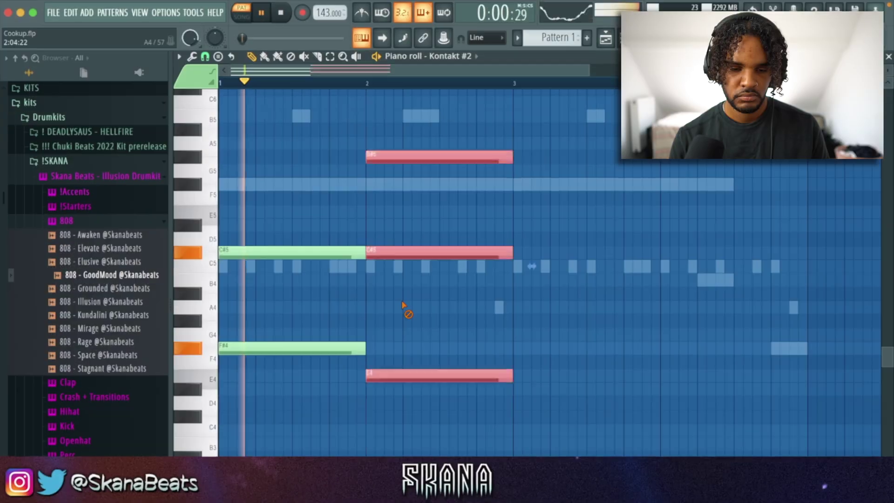
- Repeat the two-bar Kontakt #2 chord progression in bars 3 and 4
right_click(402, 302)
scroll(402, 302, "up", 1)
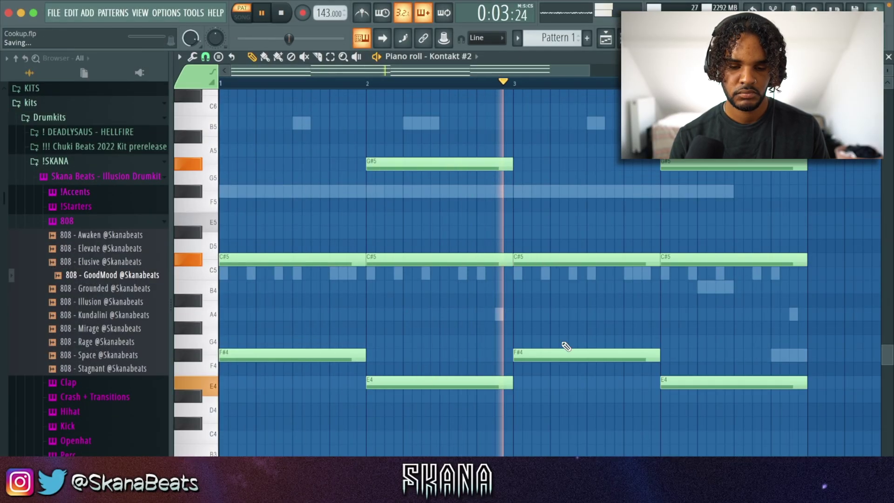
scroll(559, 327, "down", 1)
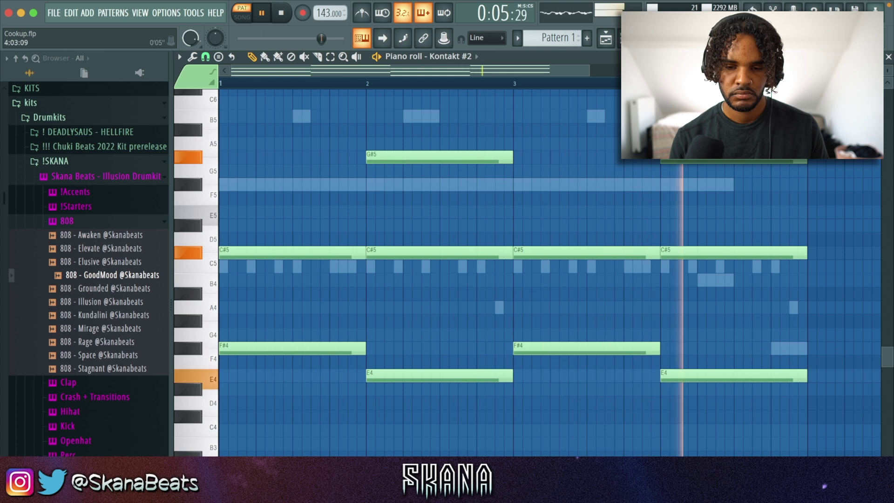
- Add an F#5 note in the second half of bar 4 in Kontakt #2 and shorten the G#5 above it
left_click_drag(739, 198, 738, 180)
key("space")
left_click(739, 183, "ctrl")
left_click_drag(879, 186, 746, 189)
left_click_drag(874, 125, 893, 125)
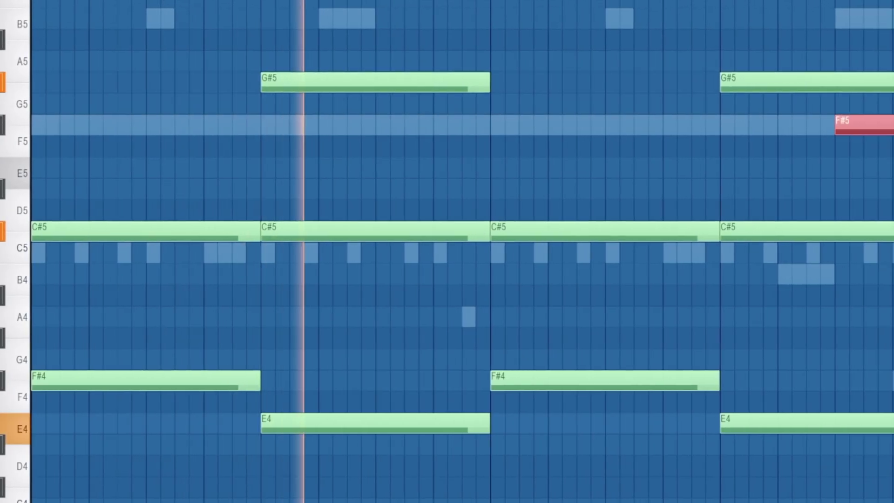
left_click_drag(893, 84, 858, 85)
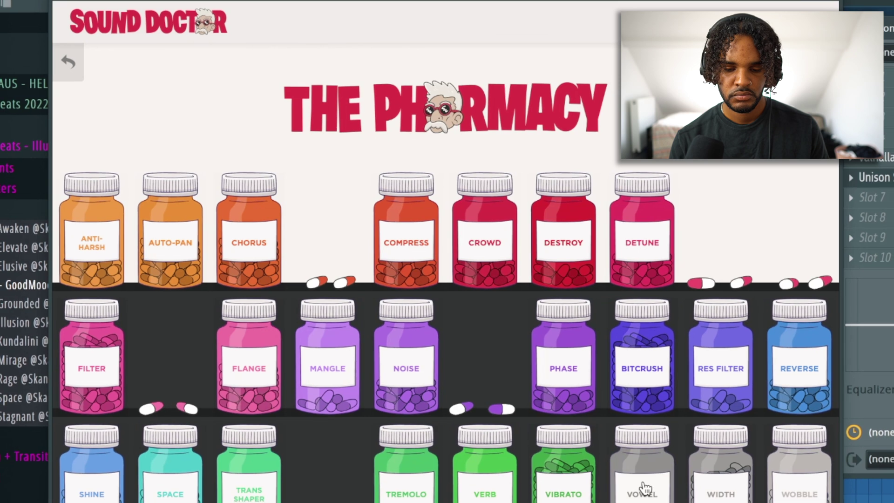
- Add the Vowel effect to the Unison Sound Doctor chain
left_click(642, 484)
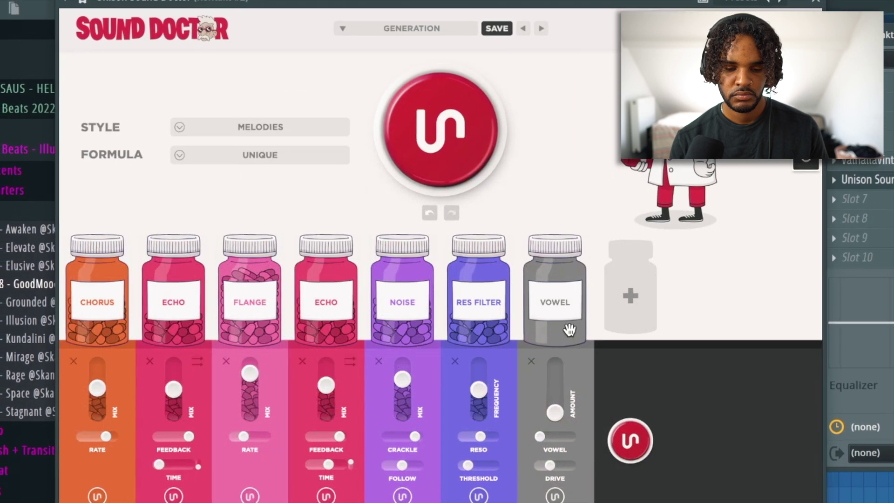
- Remove the Vowel effect from the Sound Doctor chain and fine-tune the first Echo's mix
left_click_drag(554, 413, 532, 399)
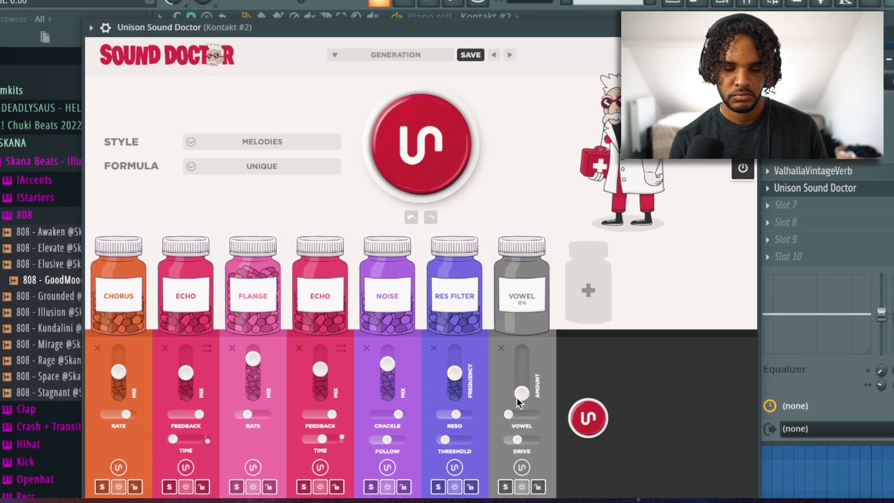
left_click(487, 343)
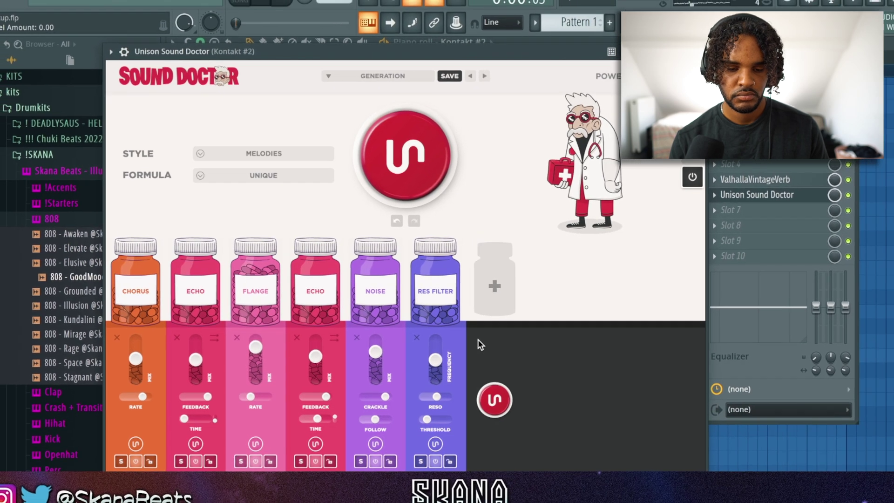
left_click_drag(203, 367, 210, 364)
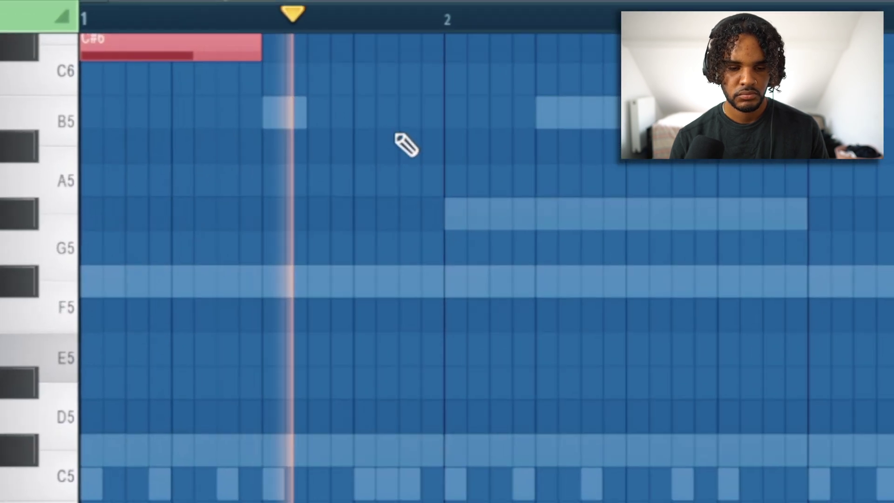
- Draw short B5 and A5 notes on the last beat of bar 1 and a G#5 at bar 2, joined legato
left_click(365, 117)
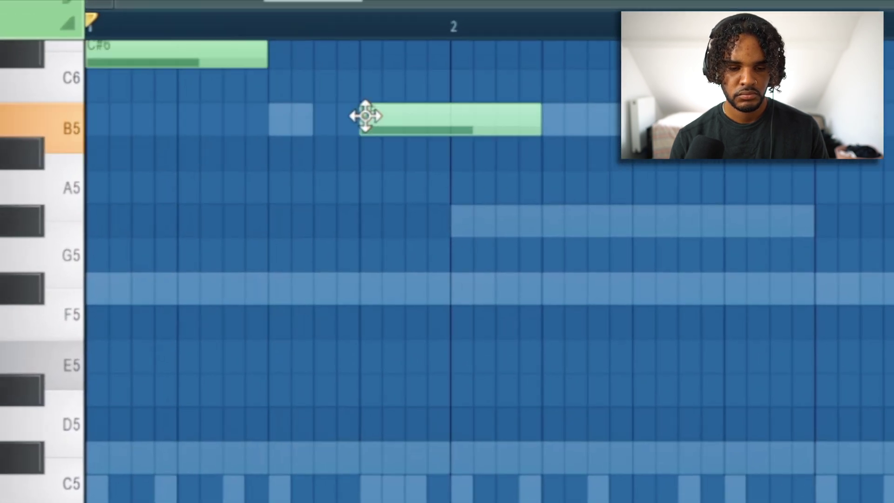
left_click(410, 186)
left_click(445, 225)
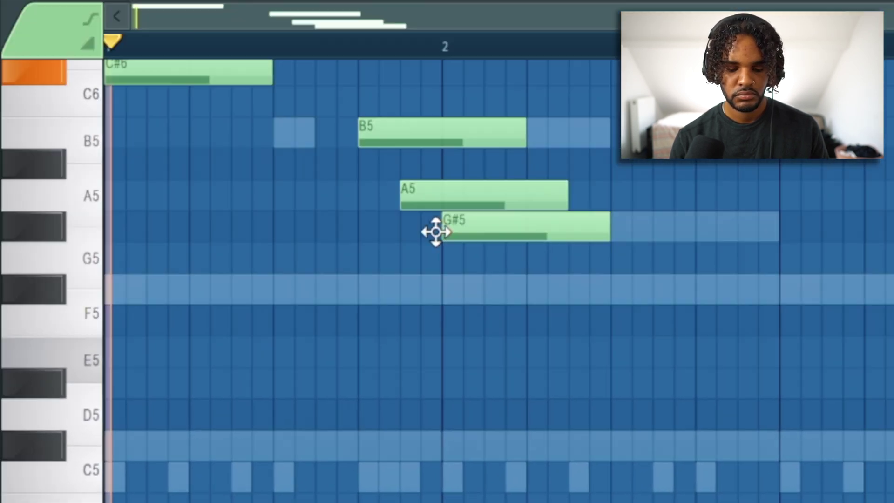
left_click_drag(489, 270, 434, 121, "ctrl")
key("ctrl+l")
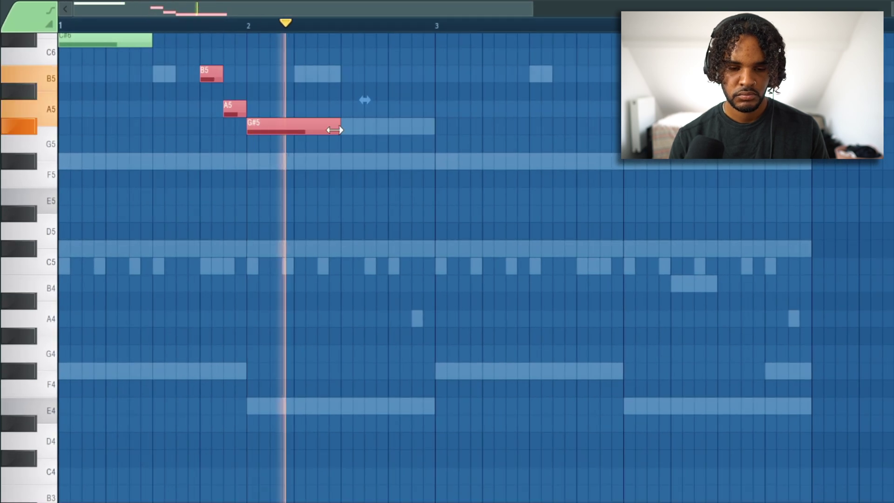
right_click(335, 130)
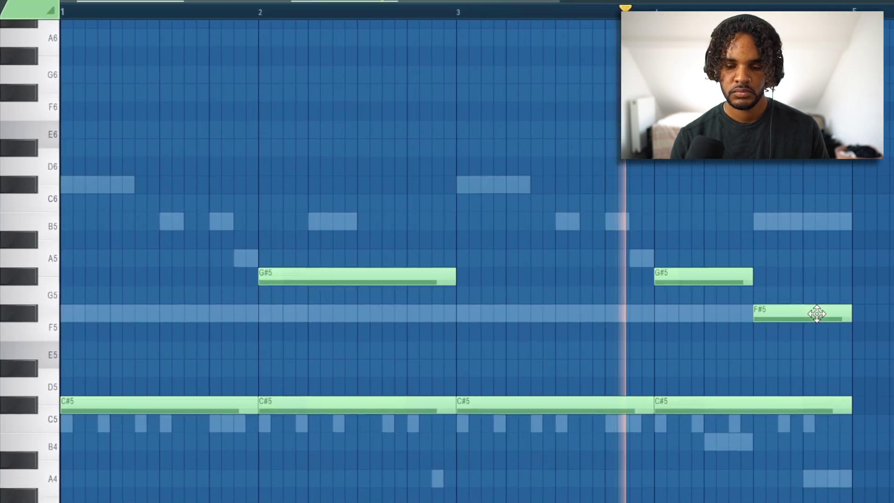
- Set Sound Doctor's formula to Dreamy on the Nexus track and generate a new effect chain
left_click(426, 4)
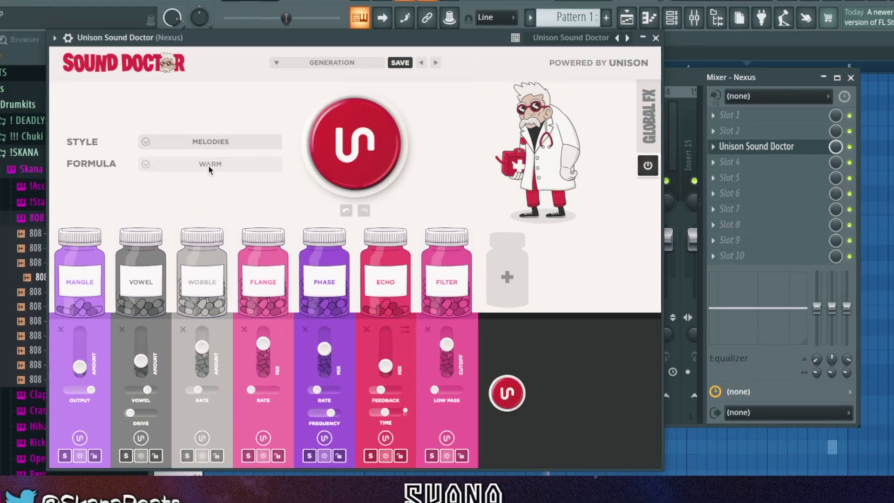
left_click(208, 165)
left_click(160, 252)
left_click(386, 182)
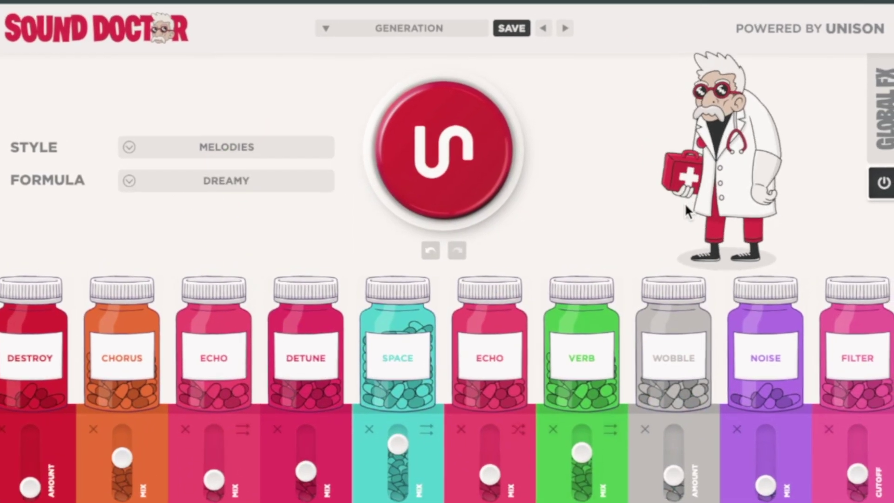
left_click(747, 424)
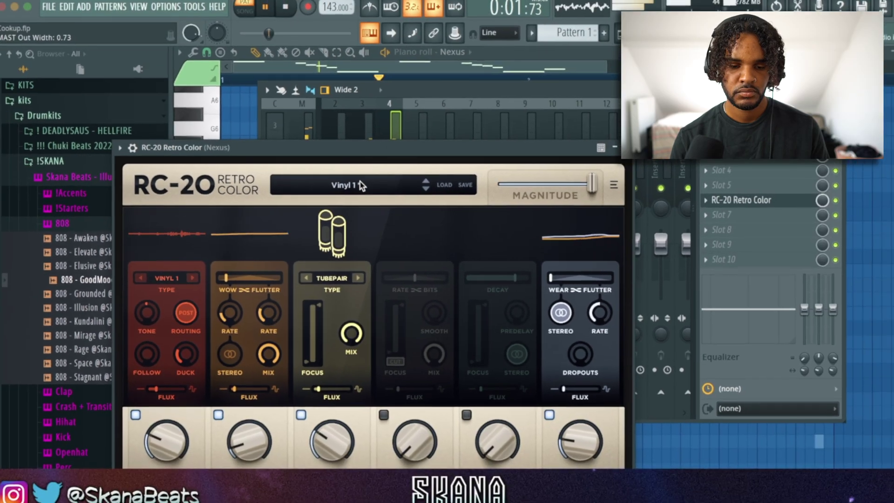
- Audition RC-20 Retro Color's user presets llb vol1 - Tube 1 and llb vol1 - Tape 7 on the Nexus track
left_click(360, 182)
left_click(155, 254)
scroll(237, 261, "up", 3)
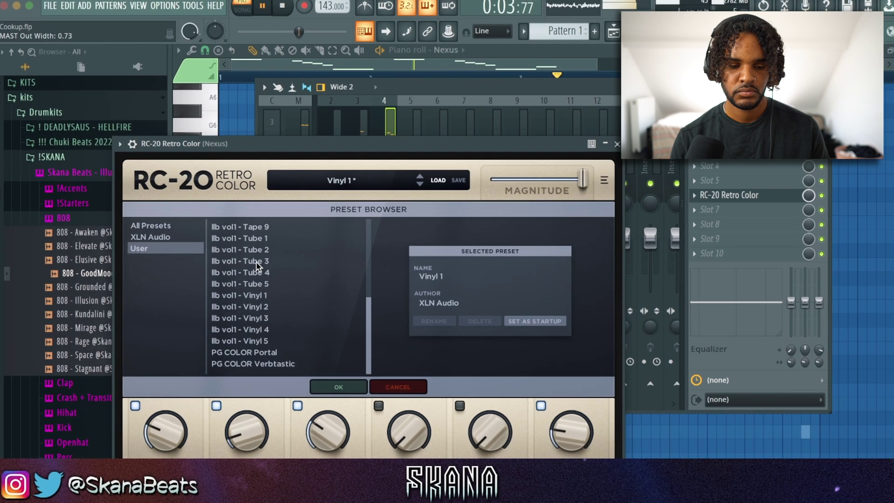
left_click(253, 270)
left_click(265, 243)
scroll(266, 238, "up", 1)
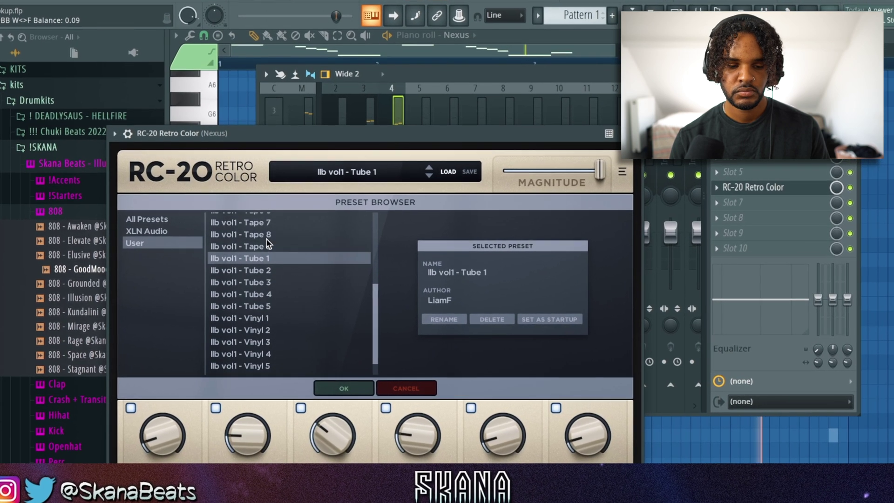
left_click(266, 235)
left_click(261, 217)
scroll(272, 216, "up", 1)
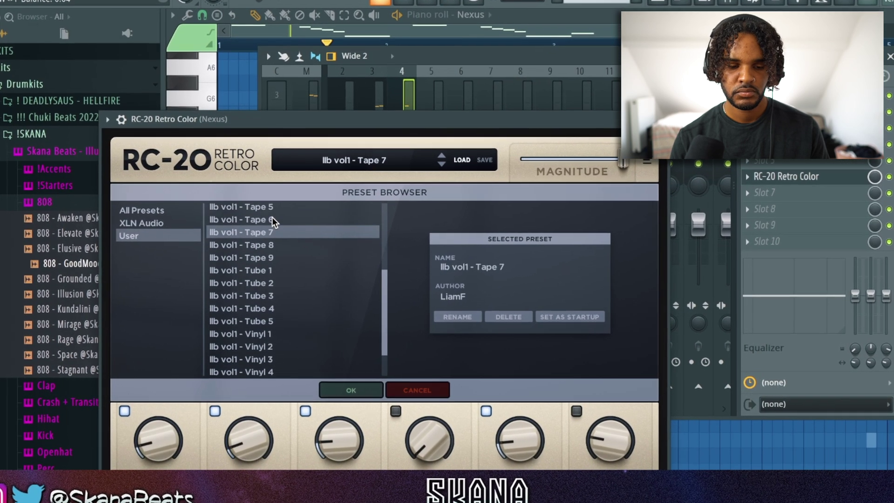
- Audition the user presets llb vol1 - Tape 5 and llb vol1 - Tape 1
left_click(273, 215)
left_click(270, 203)
scroll(269, 263, "up", 2)
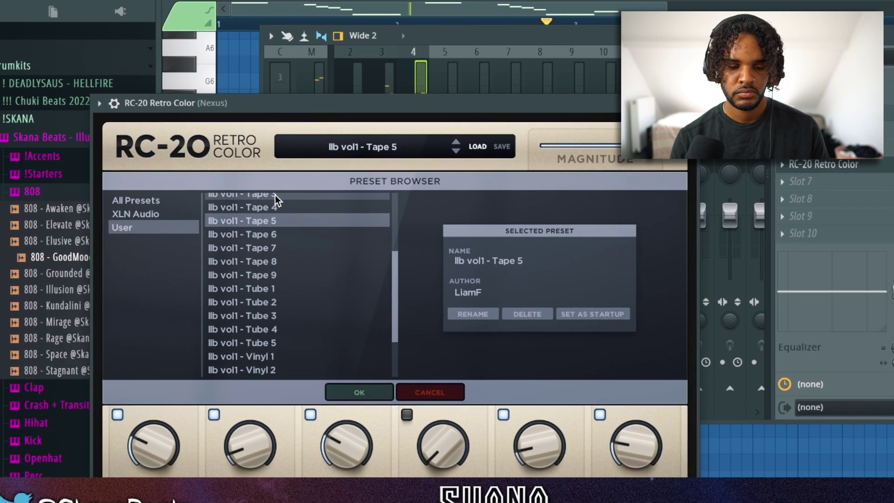
left_click(275, 195)
scroll(275, 221, "up", 2)
left_click(274, 206)
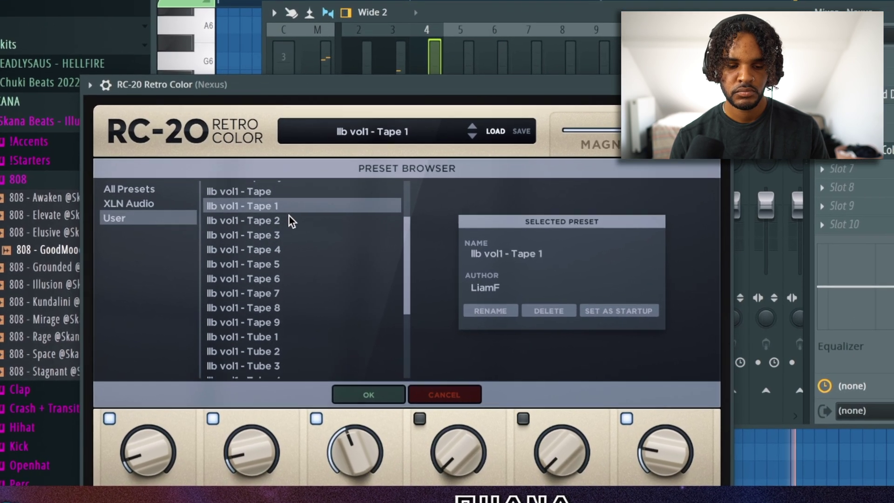
- Load the RC-20 preset llb vol1 - Tape 2 and switch off its first effect module
scroll(273, 223, "up", 1)
left_click(267, 235)
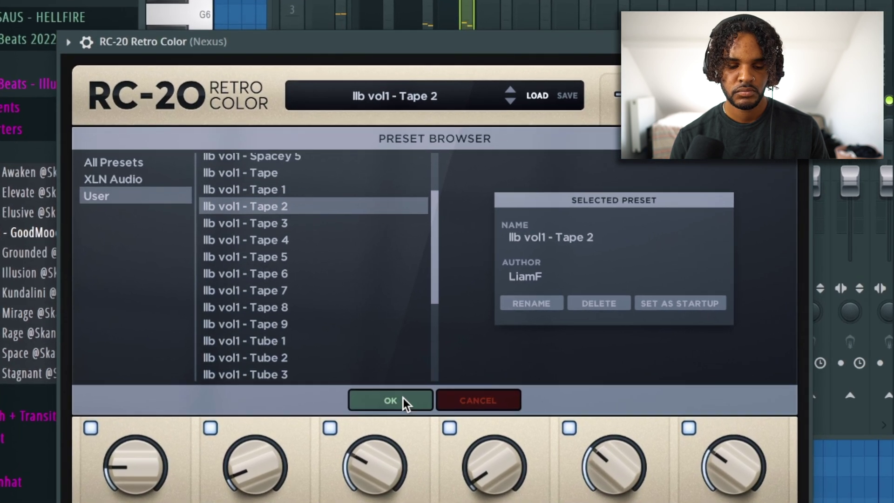
left_click(401, 398)
left_click(87, 429)
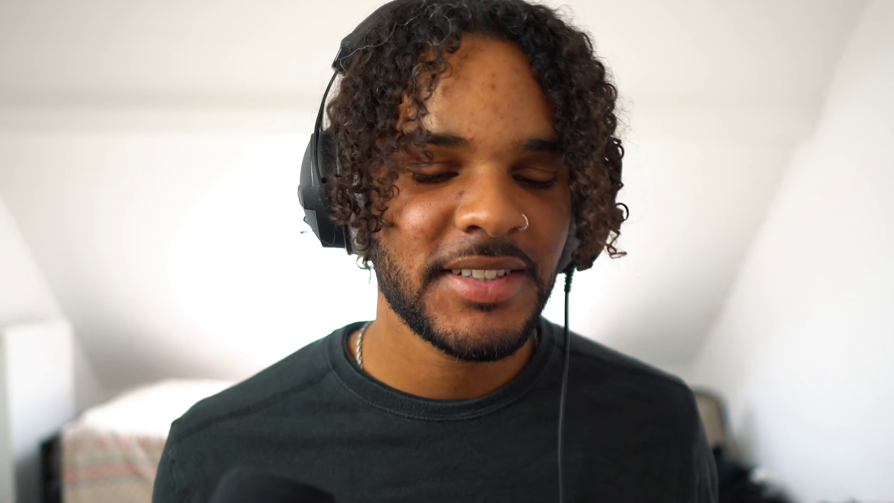
- Place the Accent - Hawaii 152 bpm sample in the playlist as an audio clip and close its settings
left_click_drag(419, 305, 391, 316)
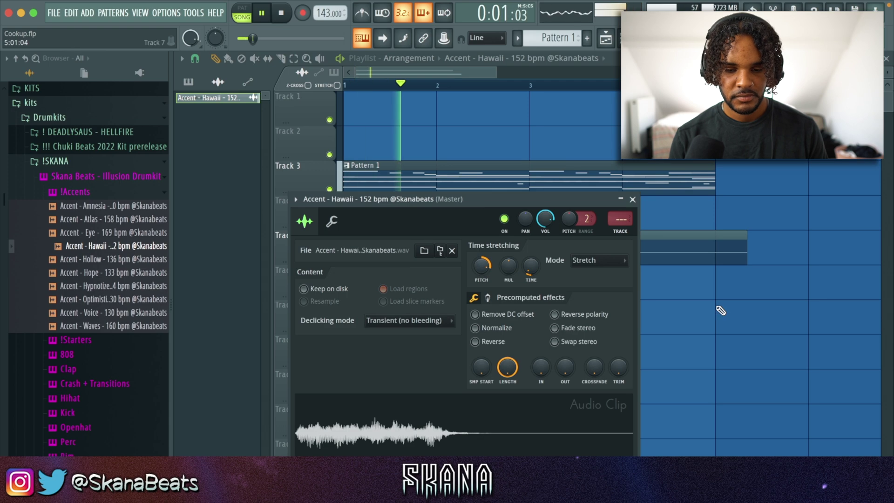
key("Escape")
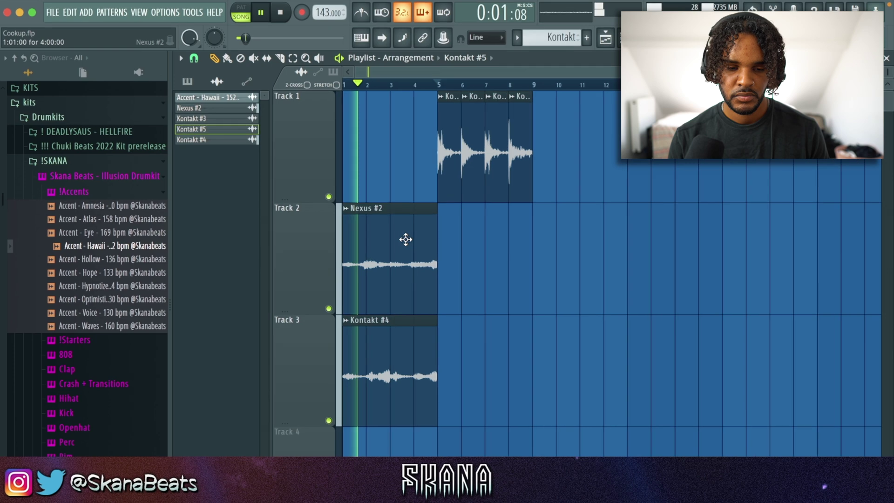
- Place the Hihat - High, Rim - Solar and 808 - Kundalini patterns on tracks 4 to 6 at bar 5 and duplicate them twice
left_click(196, 108)
left_click(203, 129, "shift")
left_click_drag(210, 113, 418, 444)
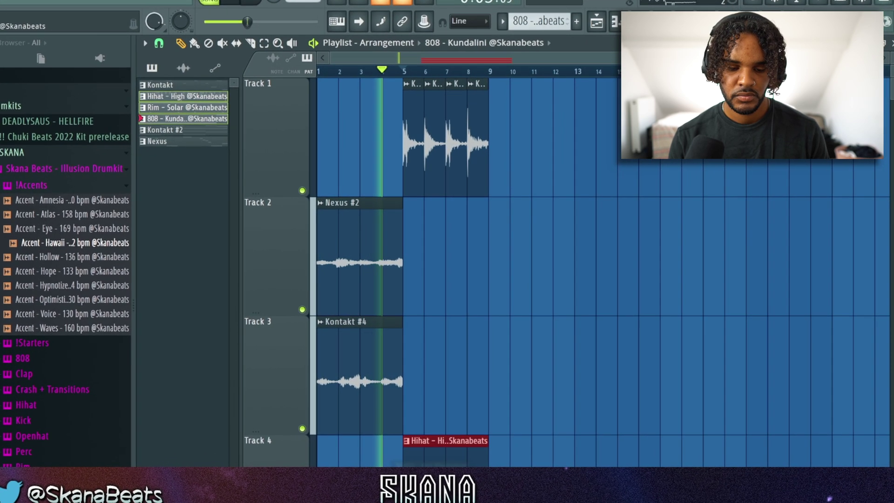
key("shift+4")
key("ctrl+b")
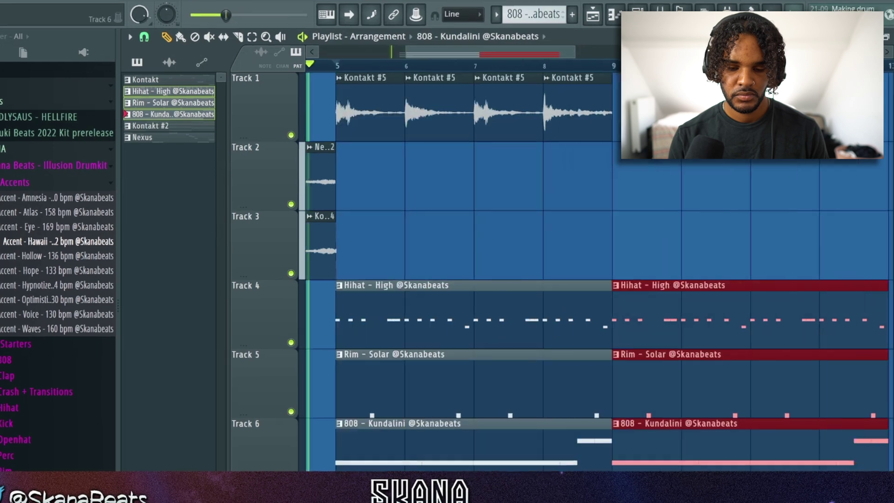
key("ctrl+b")
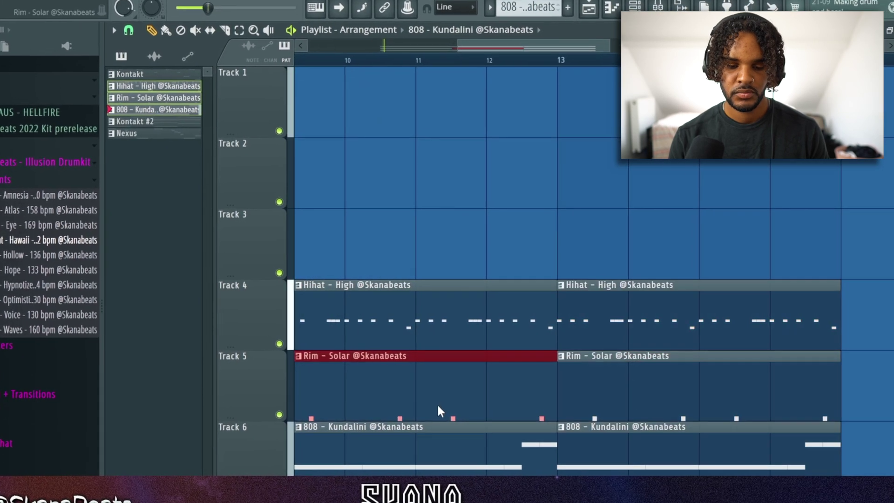
key("shift+4")
left_click_drag(565, 65, 461, 119)
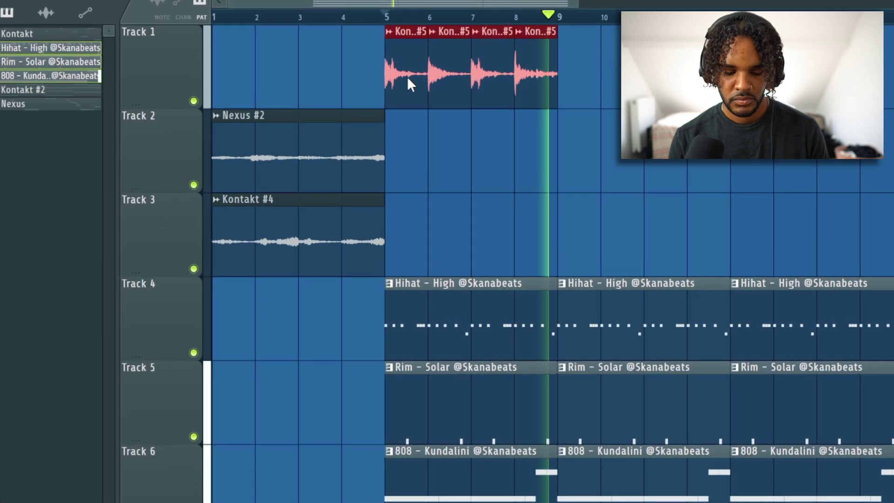
key("ctrl+v")
key("ctrl+z")
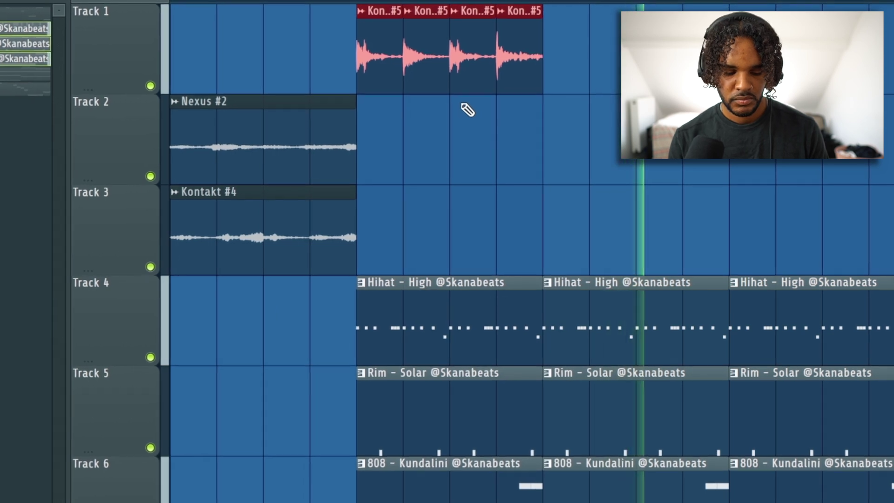
- Place a Nexus #2 clip at bar 9 and rearrange the Kontakt #6 clips in bars 9 to 12 to match bars 5 to 8
left_click(477, 159)
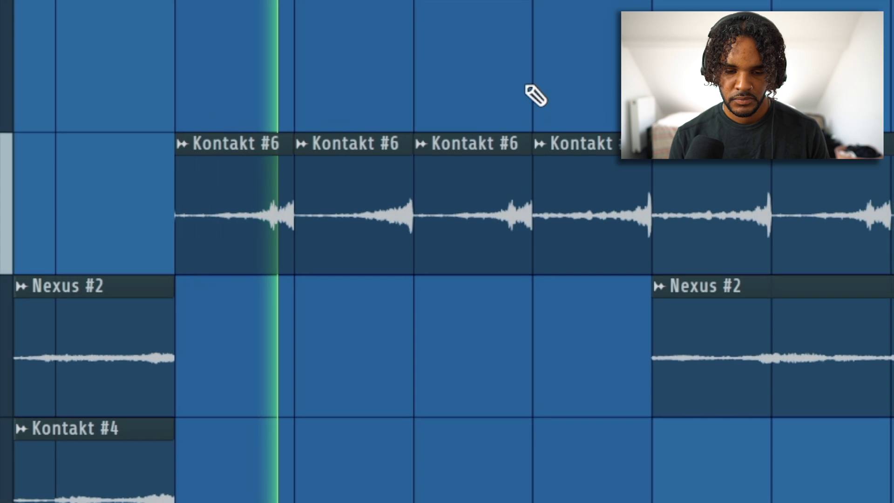
scroll(465, 131, "down", 2)
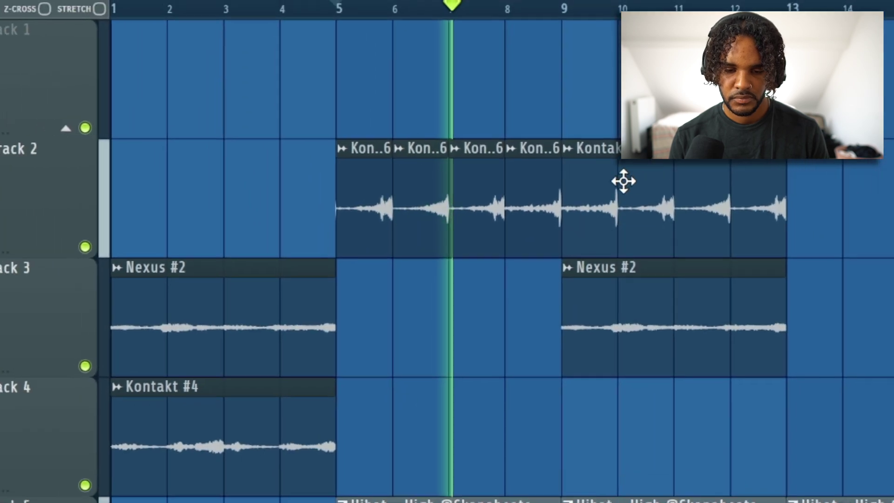
right_click(629, 179)
left_click_drag(640, 185, 737, 173)
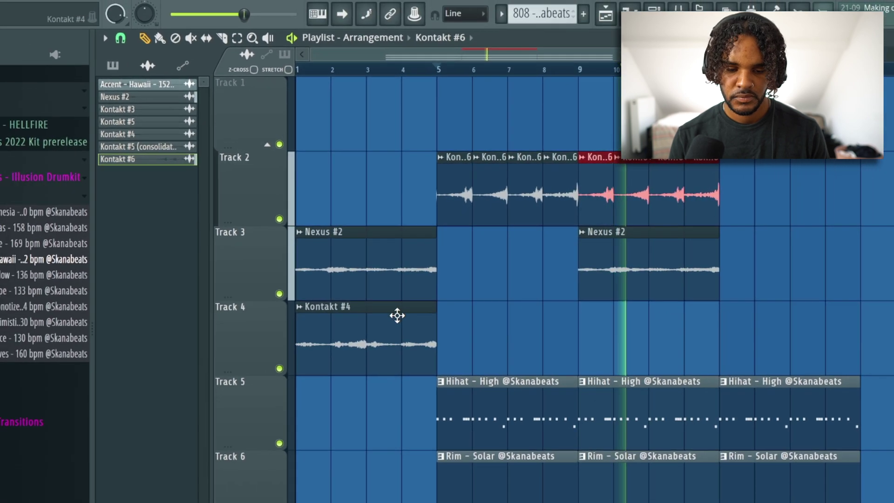
- Place a second Kontakt #4 clip at bar 9 on track 4 and move both Kontakt #4 clips up to track 1
left_click(397, 316)
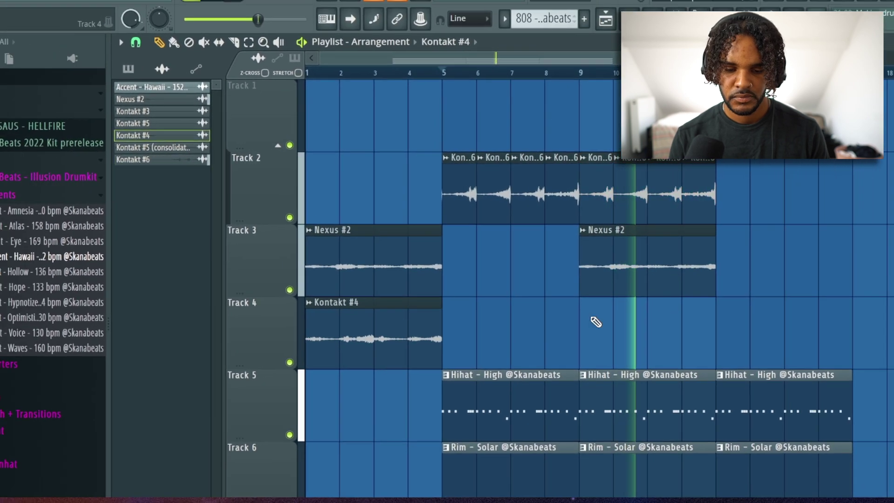
left_click(592, 325)
scroll(558, 324, "down", 3)
left_click_drag(511, 336, 315, 343)
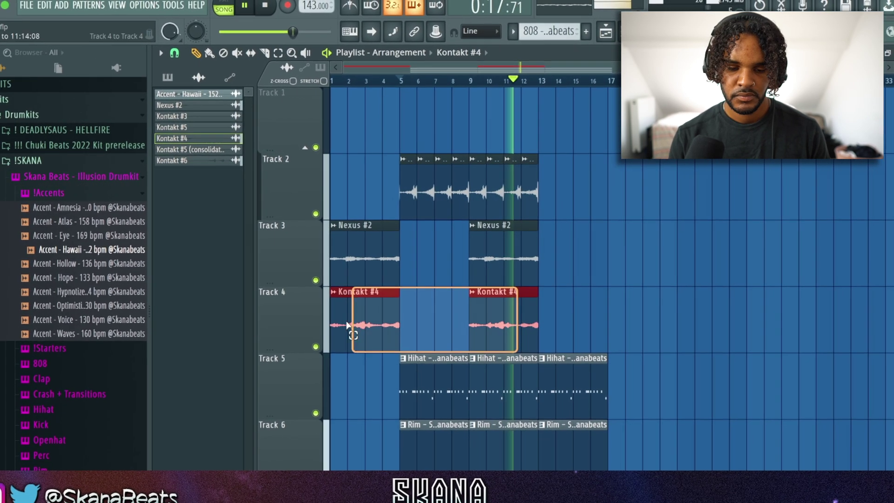
left_click_drag(373, 319, 367, 98)
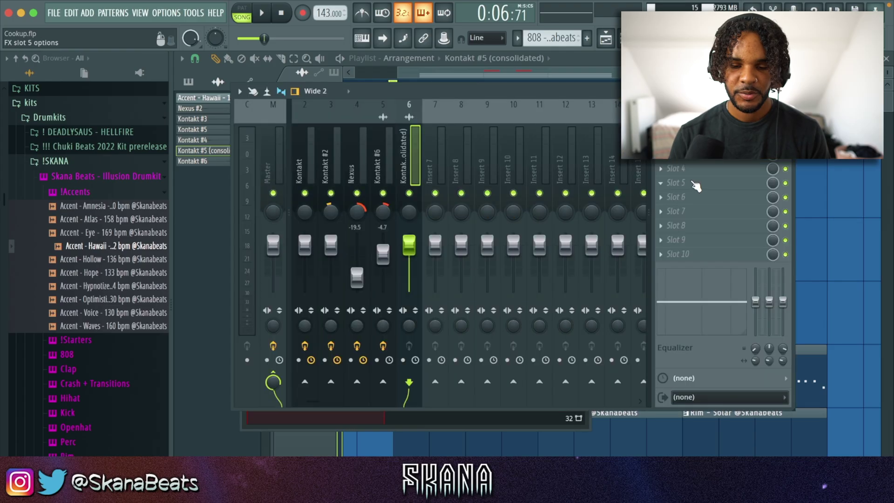
- Load ValhallaDelay in slot 5 of the Kontakt #5 (consolidated) mixer track and lower its Mix
left_click(665, 184)
mouse_move(677, 197)
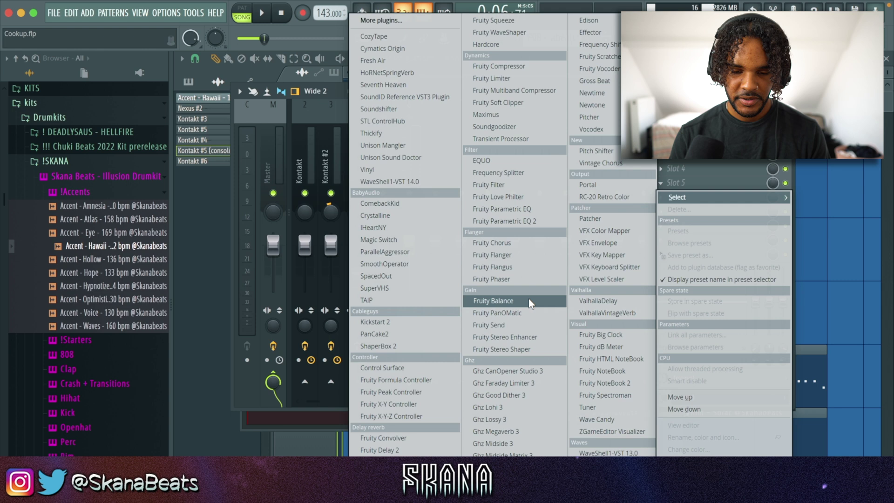
left_click(584, 300)
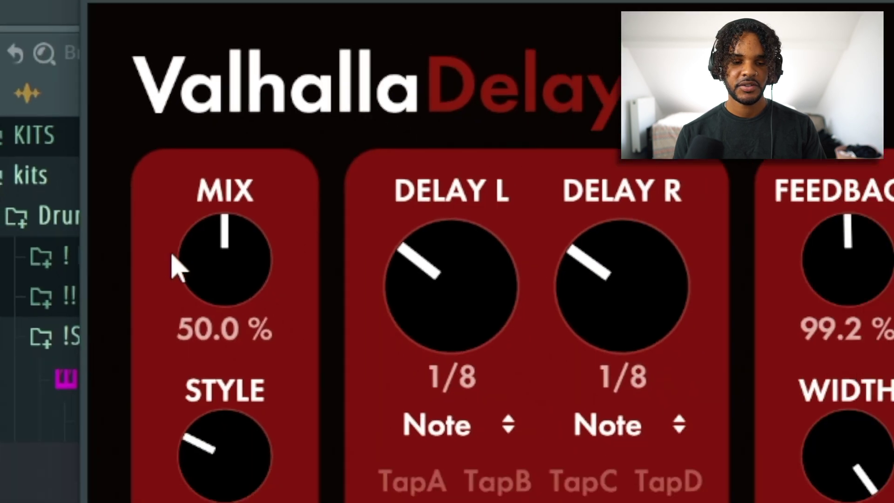
left_click_drag(209, 262, 213, 326)
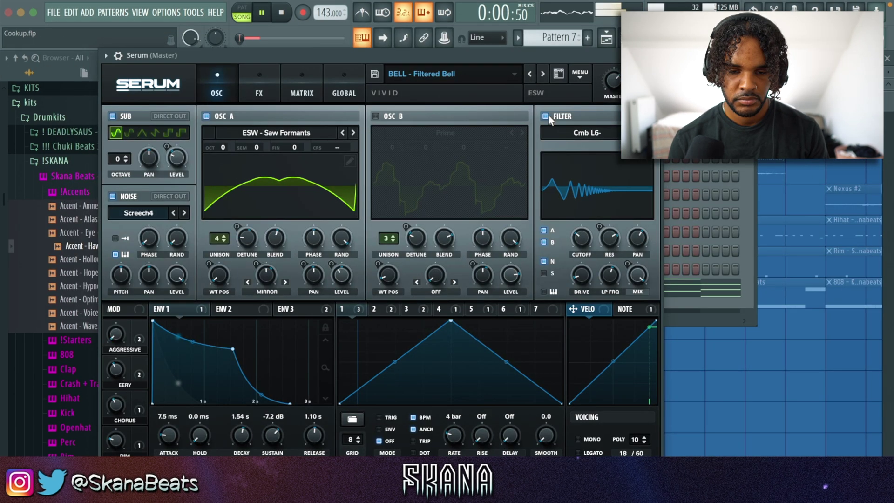
- Switch off the Filter section of Serum's Filtered Bell preset and the Filter in its effects rack
left_click(548, 115)
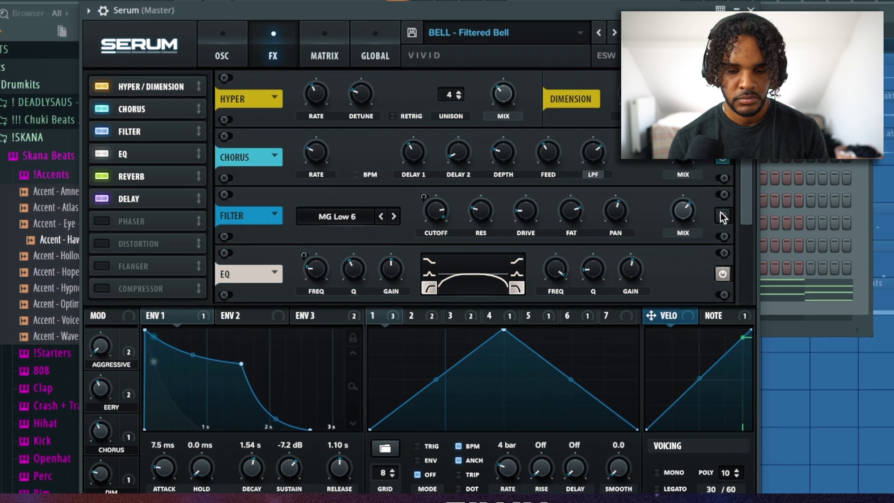
left_click(706, 217)
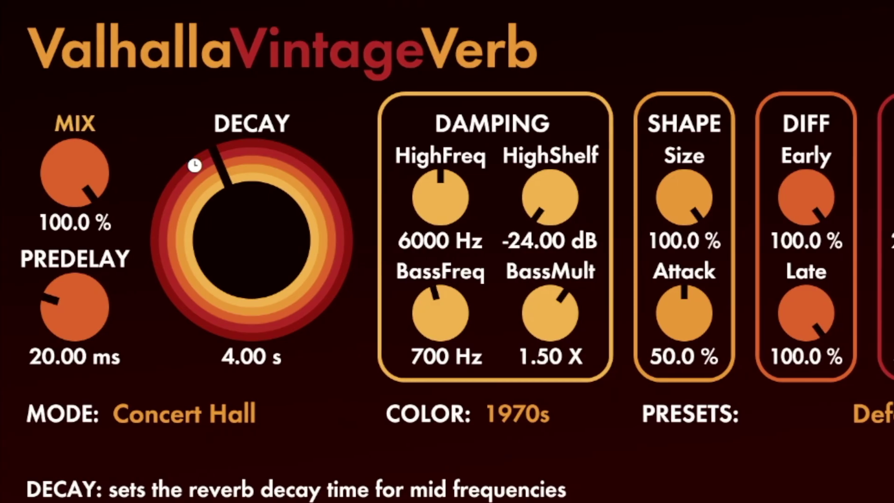
- Lower the Mix and raise the LowCut in ValhallaVintageVerb, and switch on Magic with a lower Mix in Super VHS
left_click_drag(75, 180, 86, 349)
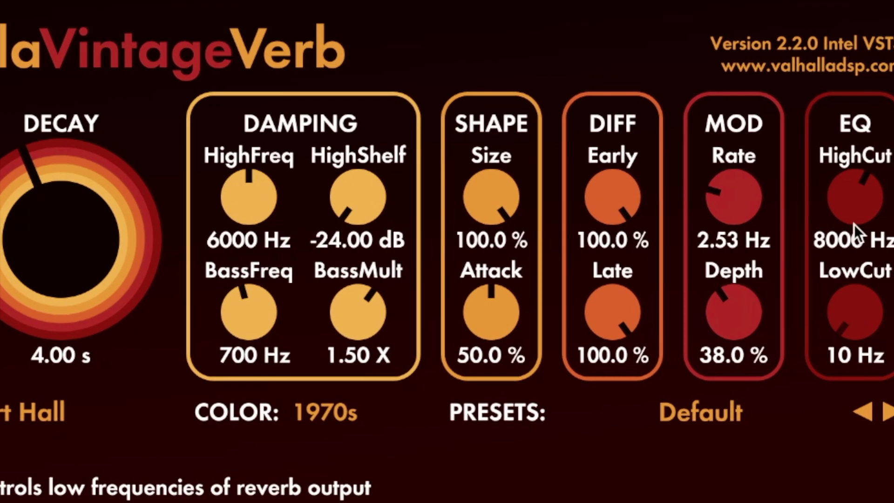
left_click_drag(883, 312, 863, 82)
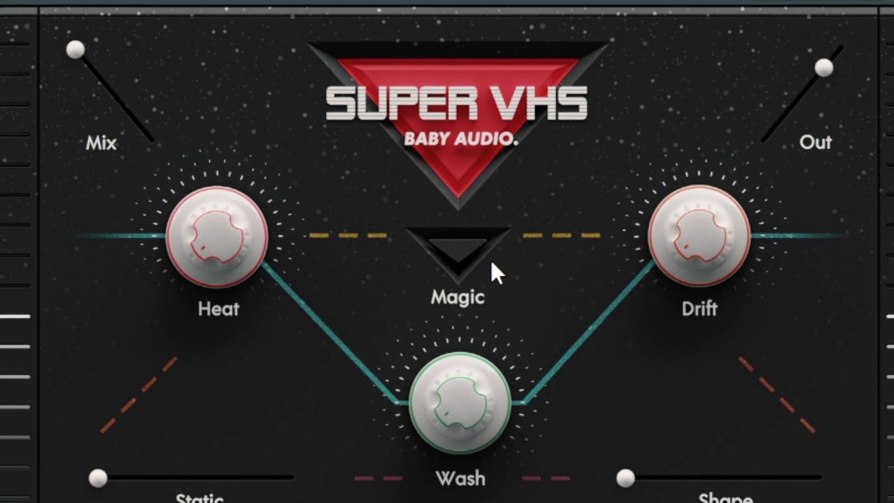
left_click(491, 260)
left_click_drag(66, 76, 74, 109)
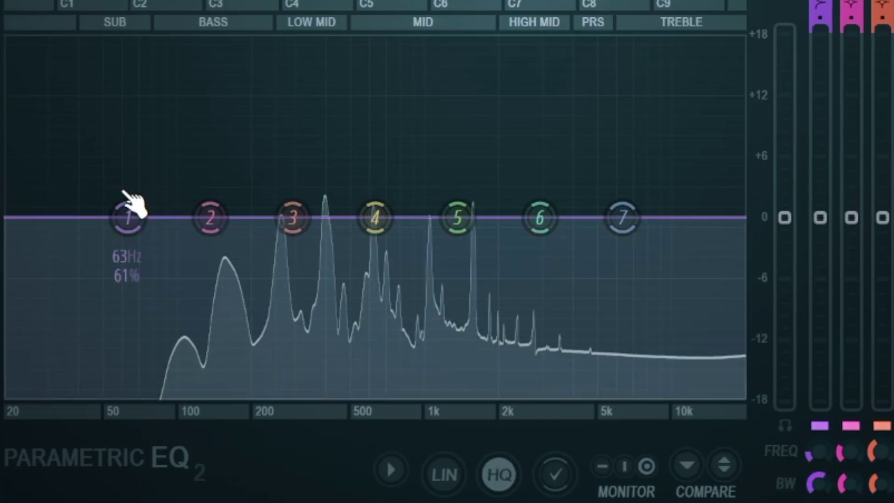
- Roll off the lows with bands 1 and 2 in Parametric EQ 2 and dip band 4 slightly
left_click_drag(126, 205, 132, 367)
left_click_drag(210, 212, 33, 351)
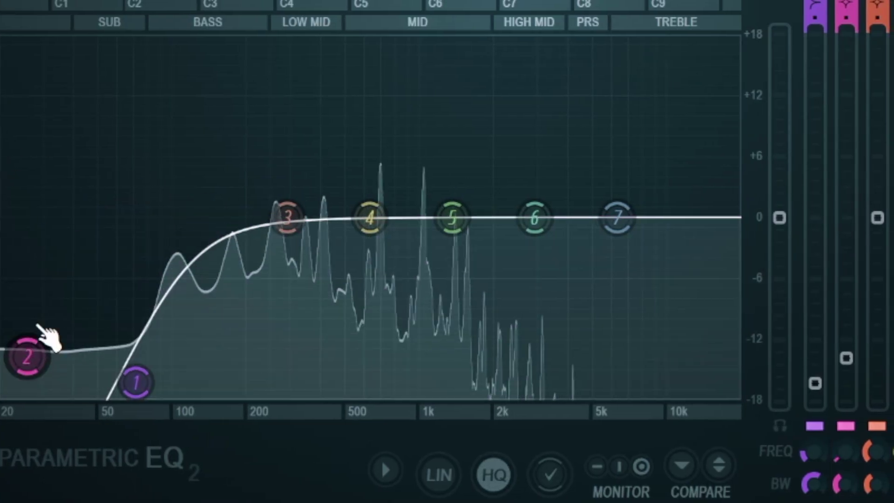
left_click_drag(375, 216, 379, 250)
left_click_drag(124, 381, 108, 382)
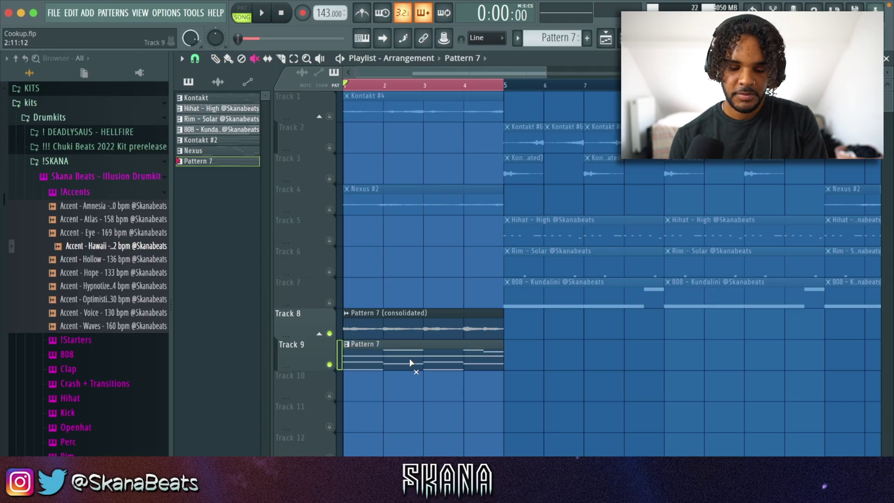
- Clone Pattern 7 and arpeggiate the copy's Serum notes with the Normal pattern and a range of 2 set to Flip
left_click(517, 38)
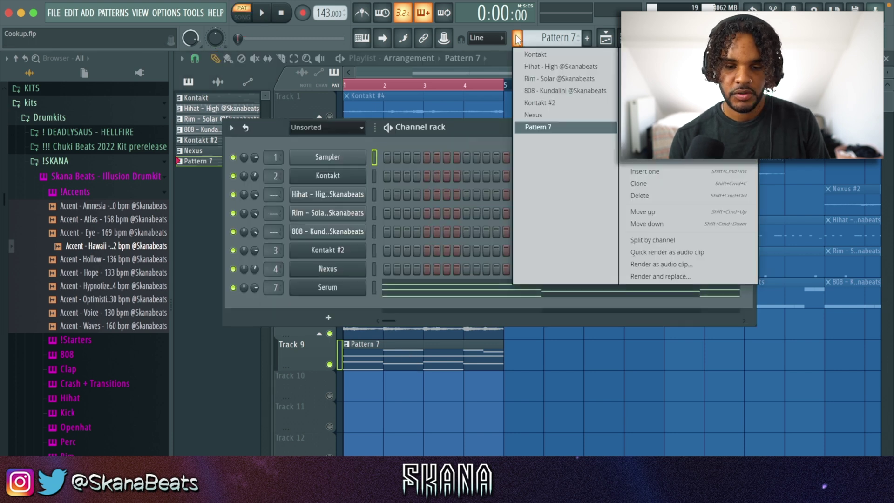
left_click(692, 182)
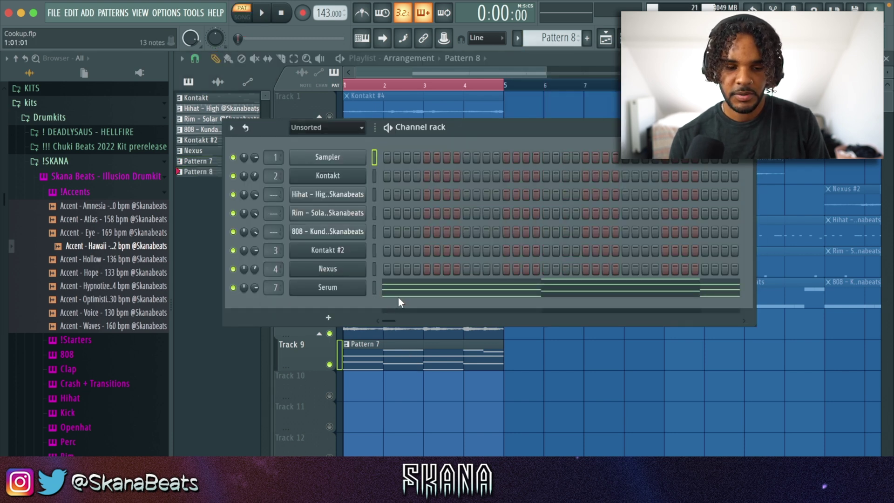
left_click(440, 296)
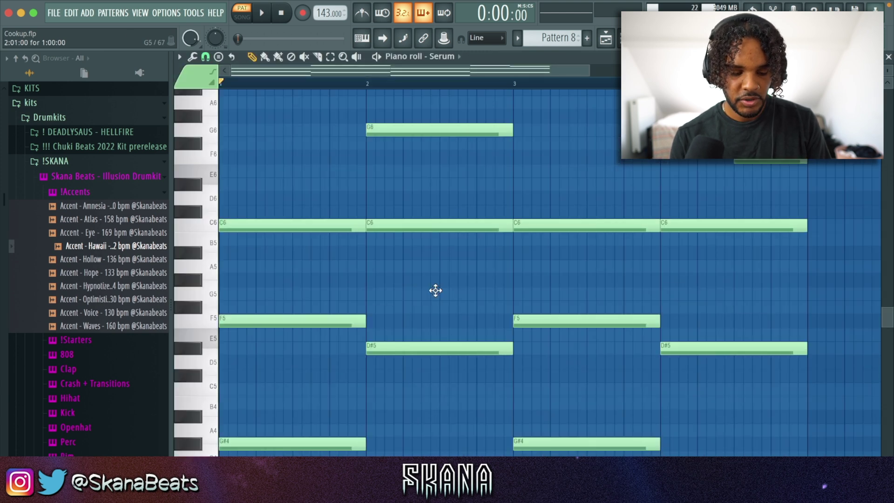
key("alt+a")
left_click(426, 238)
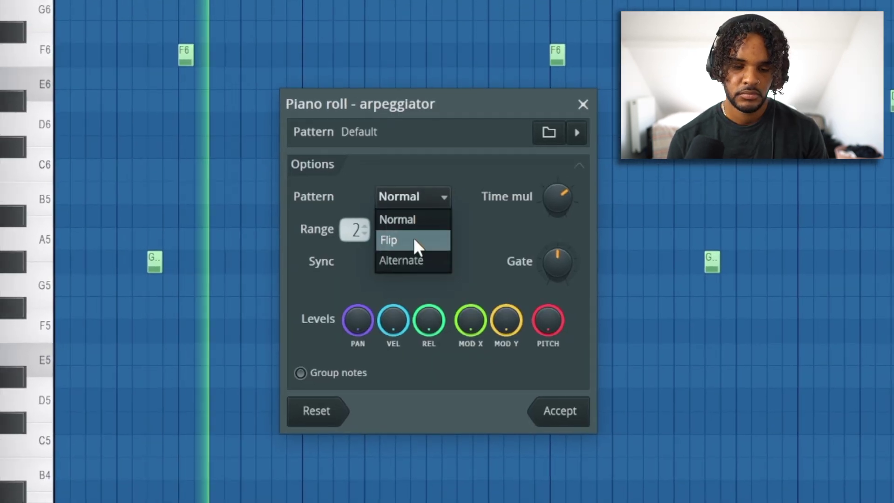
left_click(413, 238)
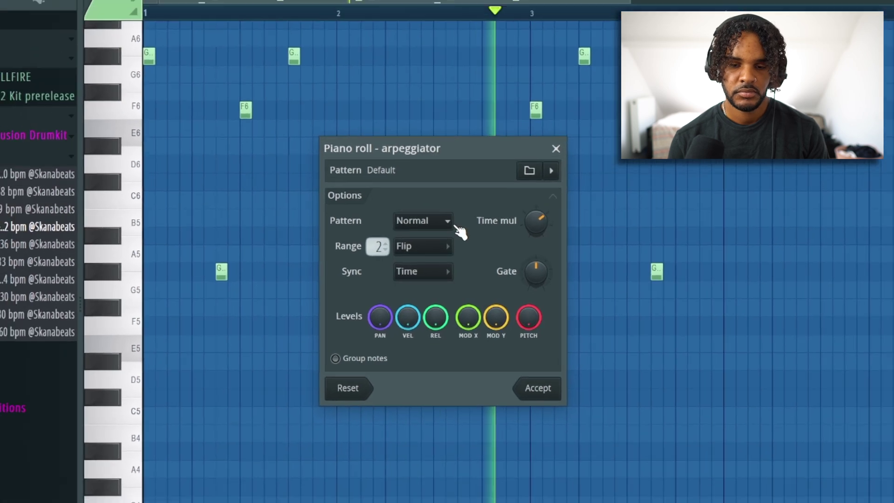
left_click(538, 388)
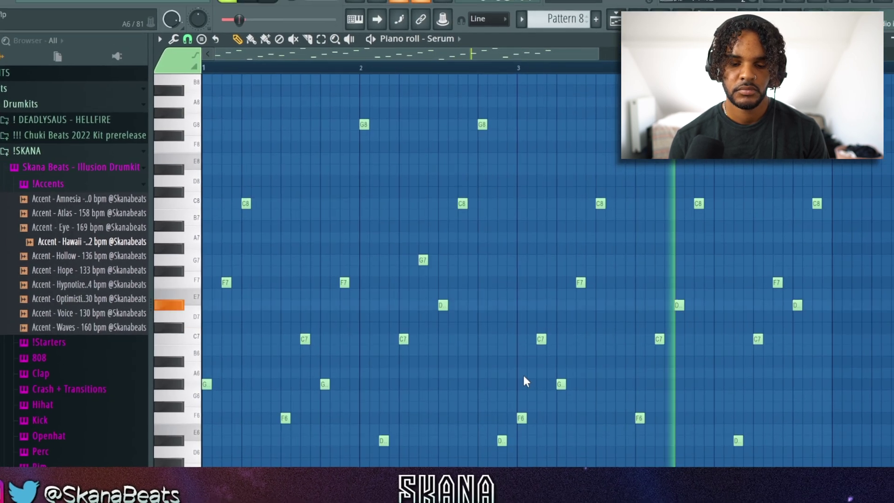
left_click(886, 57)
- Load ShaperBox 2 in slot 8 of the Serum mixer track and consolidate Pattern 8 to audio on track 10
key("F9")
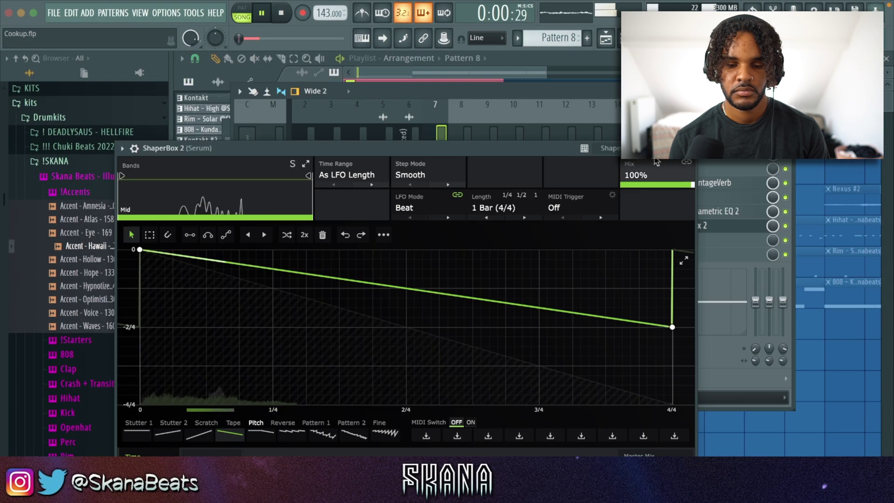
key("Escape")
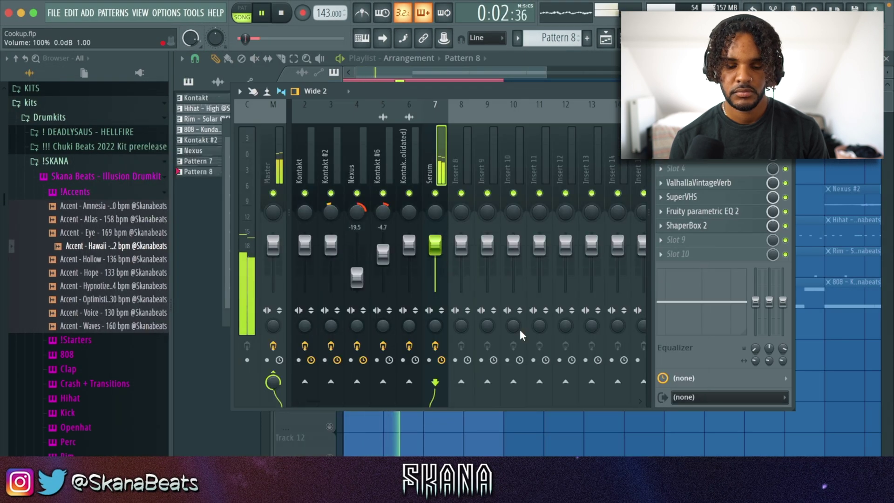
key("F9")
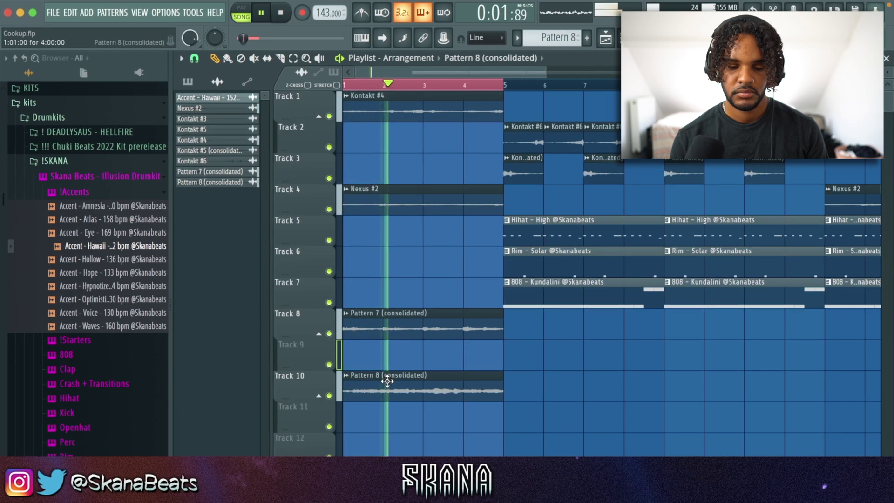
- Move the Pattern 8 (consolidated) clip to bar 5 on track 10 and set its time-stretching mode to Stretch
double_click(548, 381)
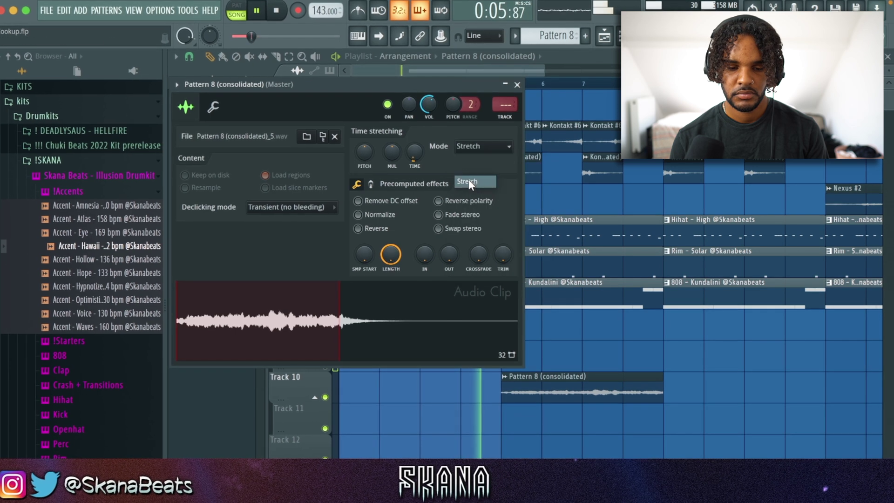
key("Escape")
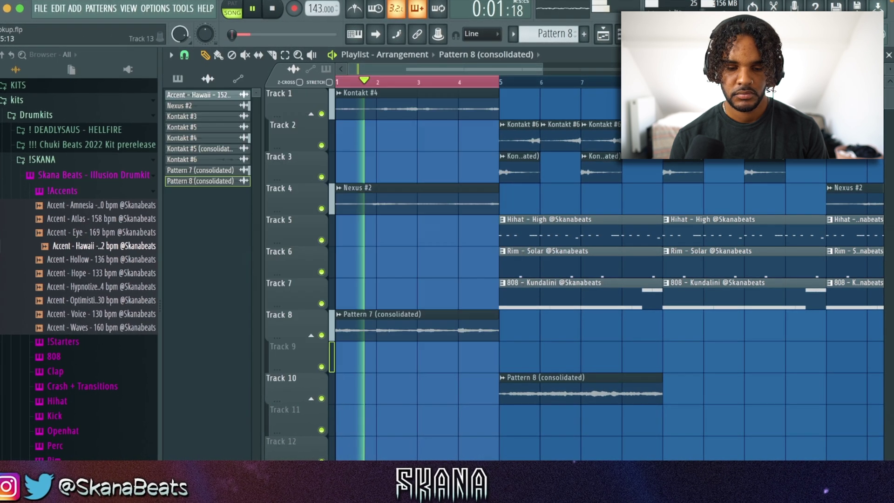
- Copy the Pattern 7 (consolidated) clip to bar 5 on track 8 and move the Pattern 8 (consolidated) clip to bar 21 on track 10
scroll(436, 393, "down", 3)
left_click(387, 319, "ctrl")
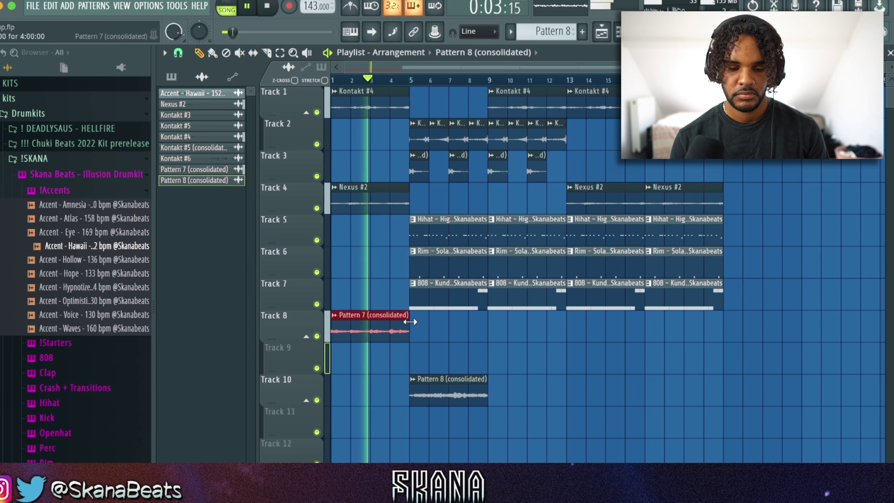
left_click_drag(437, 314, 454, 335)
right_click(450, 337)
right_click(433, 334)
left_click_drag(387, 330, 445, 328)
left_click_drag(427, 401, 755, 398)
- Duplicate the two Pattern 7 (consolidated) clips along track 8 so they fill the arrangement through bar 20
left_click_drag(431, 329, 350, 328)
key("ctrl+b")
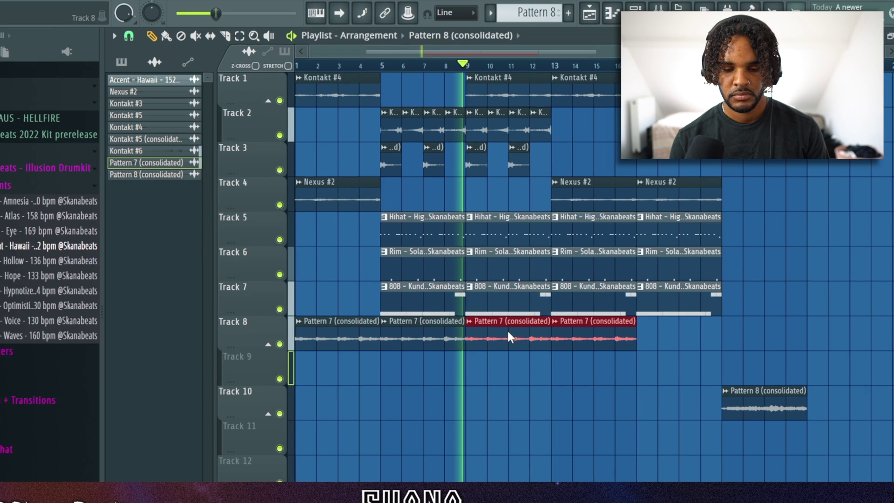
key("ctrl+b")
left_click_drag(656, 331, 675, 328)
scroll(572, 403, "up", 2)
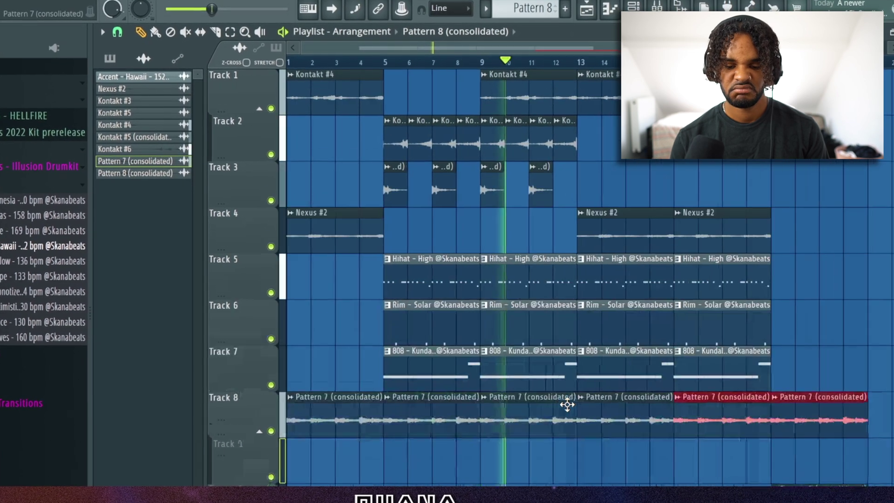
- Check the volume in the Pattern 7 (consolidated) clip's audio settings
scroll(572, 403, "down", 3)
double_click(559, 408)
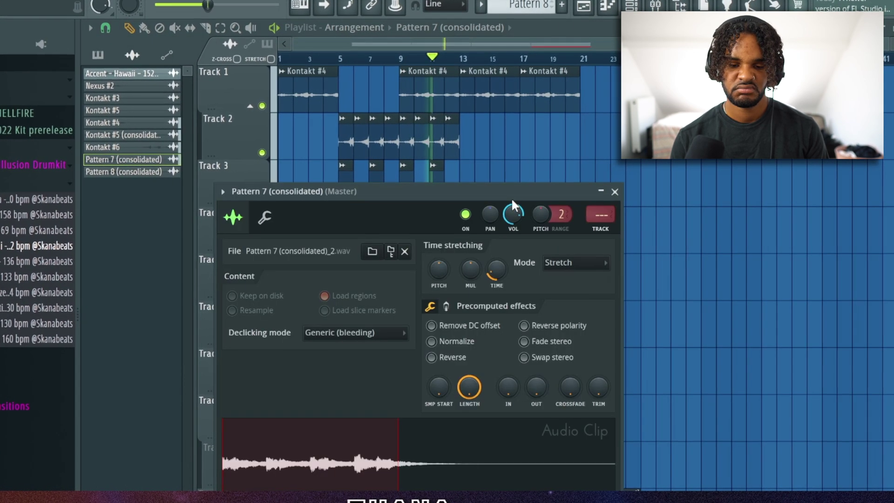
left_click(612, 191)
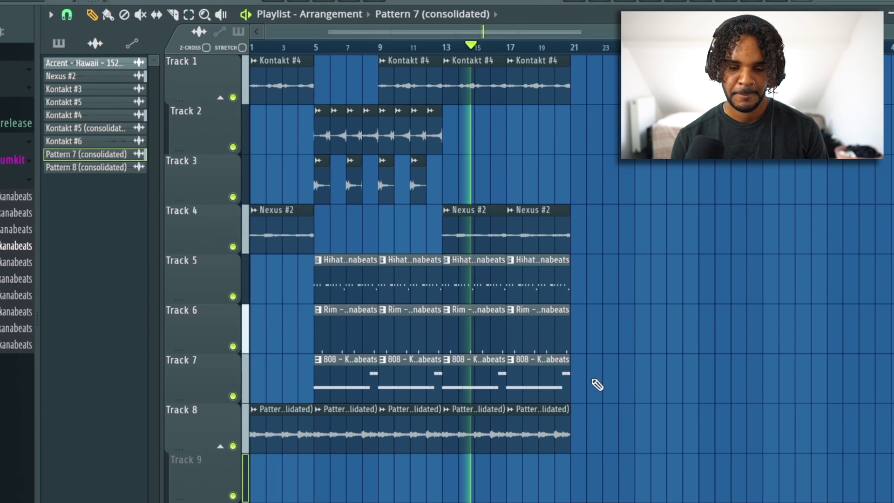
- Duplicate all the clips in bars 13 to 20 into bars 21 to 28
scroll(598, 453, "up", 2)
left_click_drag(575, 52, 391, 424)
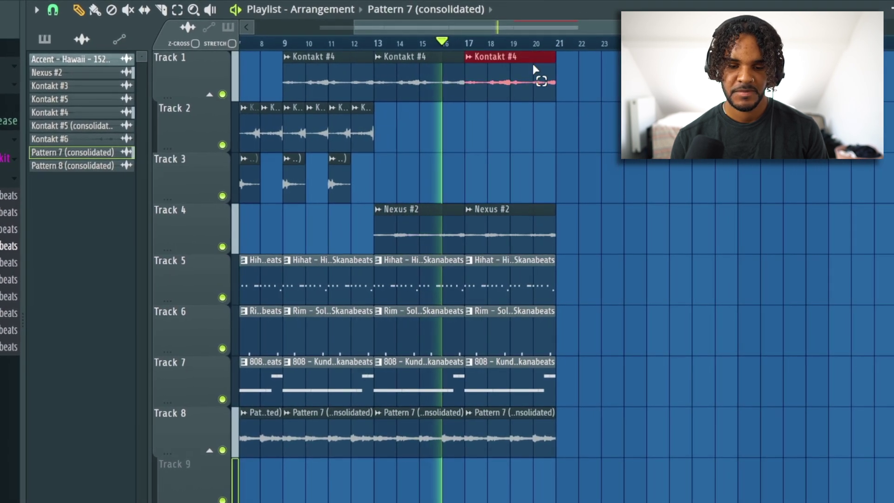
key("ctrl+b")
key("ctrl+d")
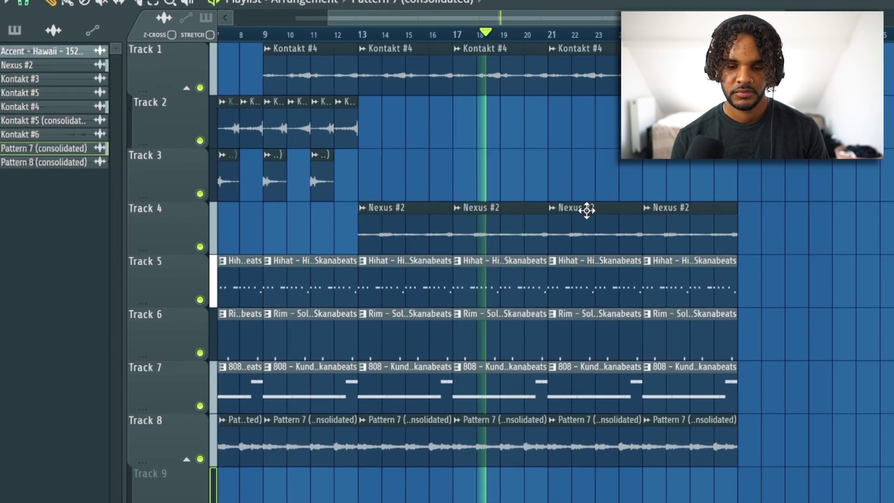
- Delete the Nexus #2 clips at bars 21 and 25 and shorten the end of the 808 clip that starts at bar 9
right_click(586, 210)
right_click(655, 224)
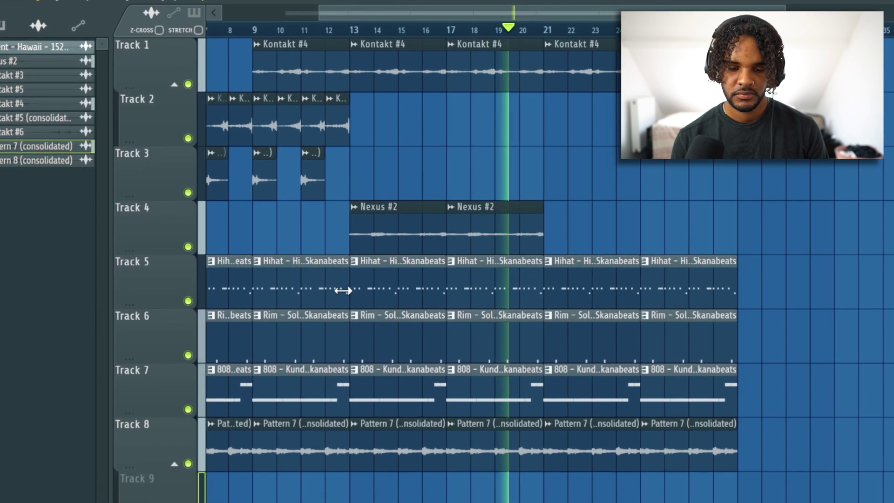
left_click_drag(345, 373, 323, 378)
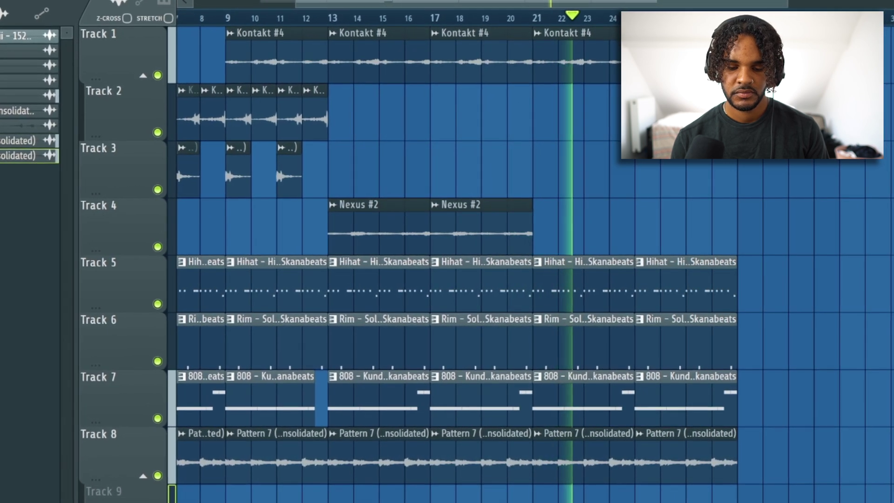
- Delete the Kontakt #4 clips from bar 21 on track 1 and raise the Pattern 8 (consolidated) clip's time-stretching pitch
double_click(368, 204)
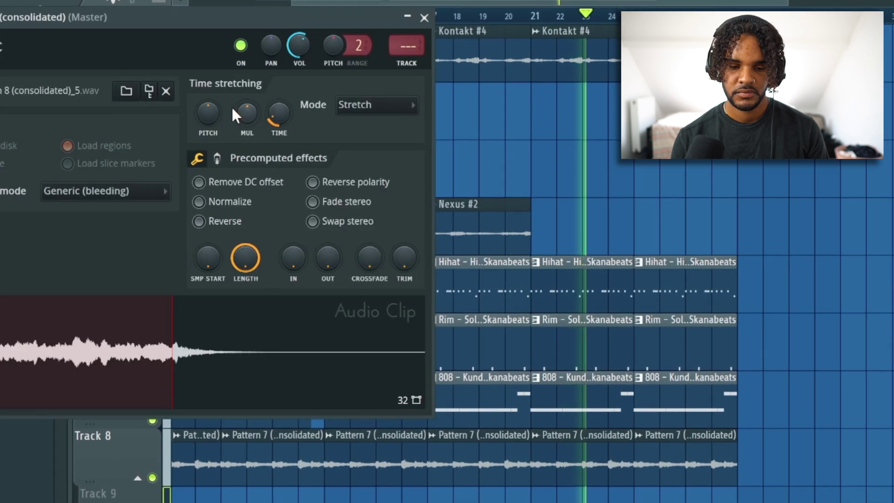
key("Escape")
right_click(579, 44)
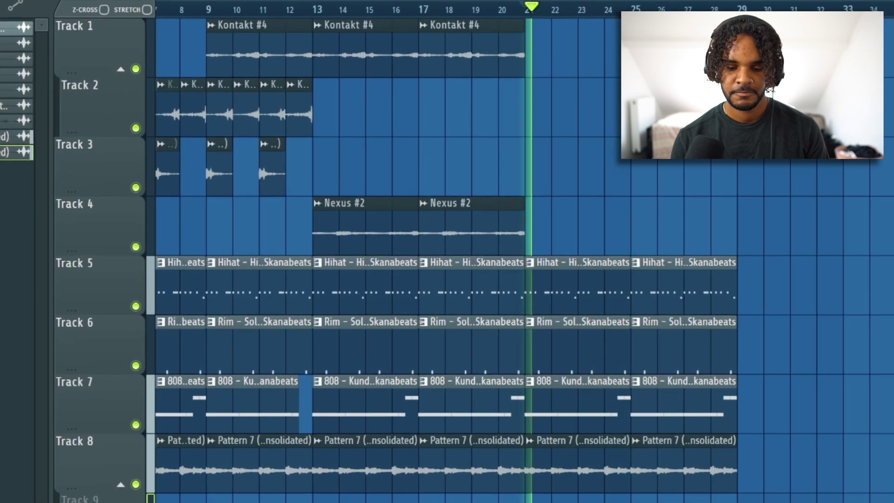
double_click(441, 461)
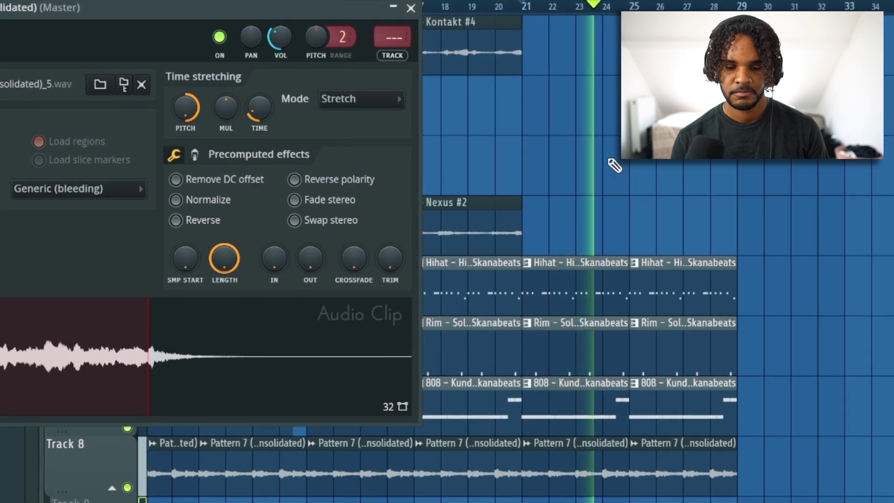
key("Escape")
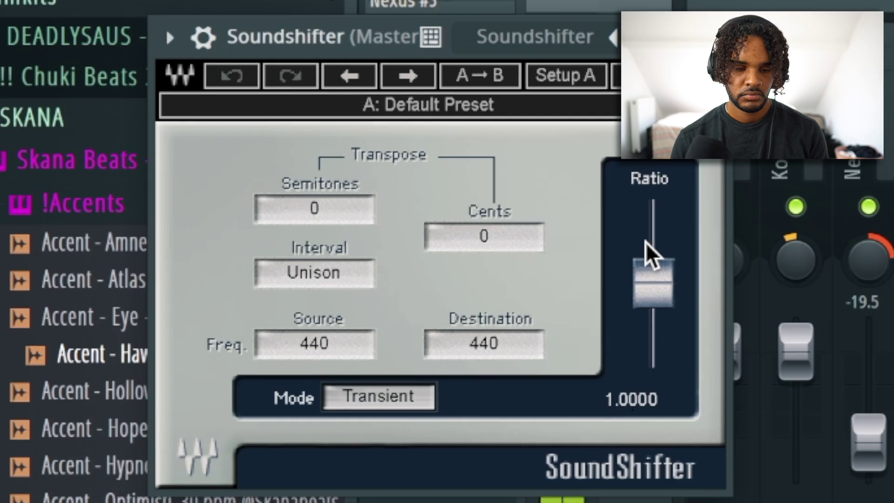
- Try transposing the whole beat by -1 semitone with Soundshifter on the Master track
left_click_drag(640, 261, 639, 263)
left_click(308, 205)
left_click_drag(278, 205, 268, 227)
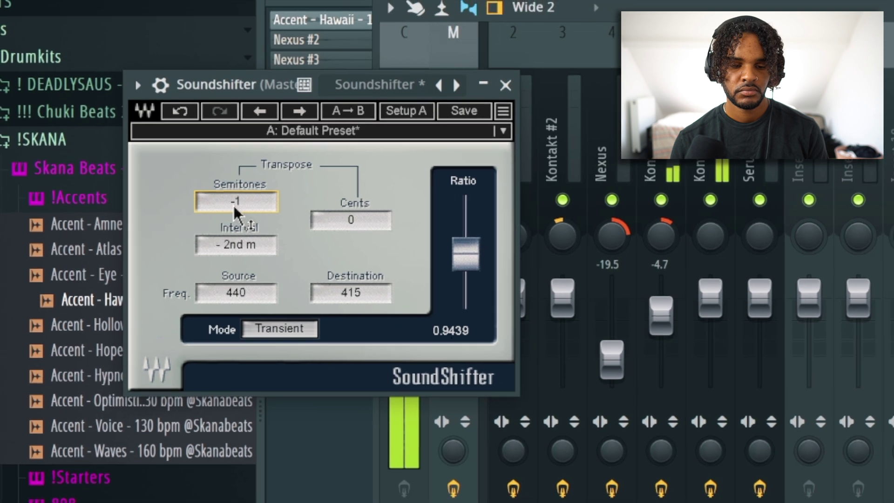
scroll(241, 210, "down", 2)
scroll(217, 202, "up", 5)
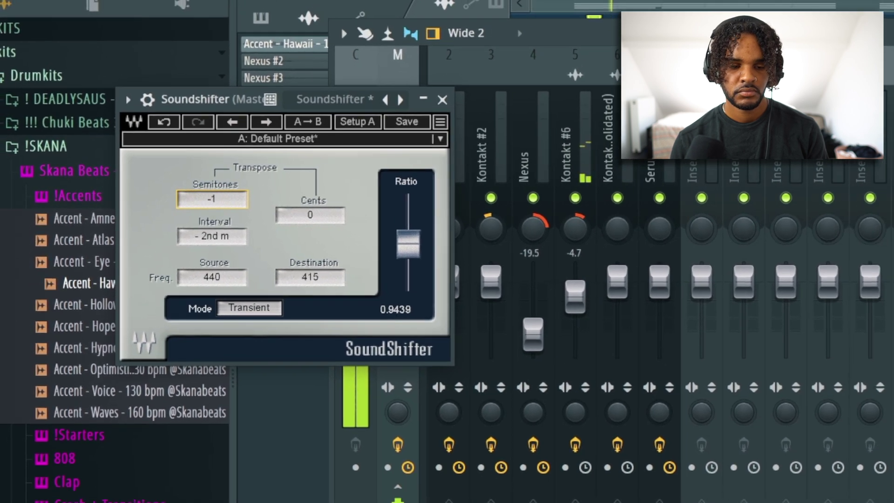
- Reset Soundshifter's Semitones to 0 and remove the plugin from slot 5 of the Master track
left_click_drag(196, 196, 195, 207)
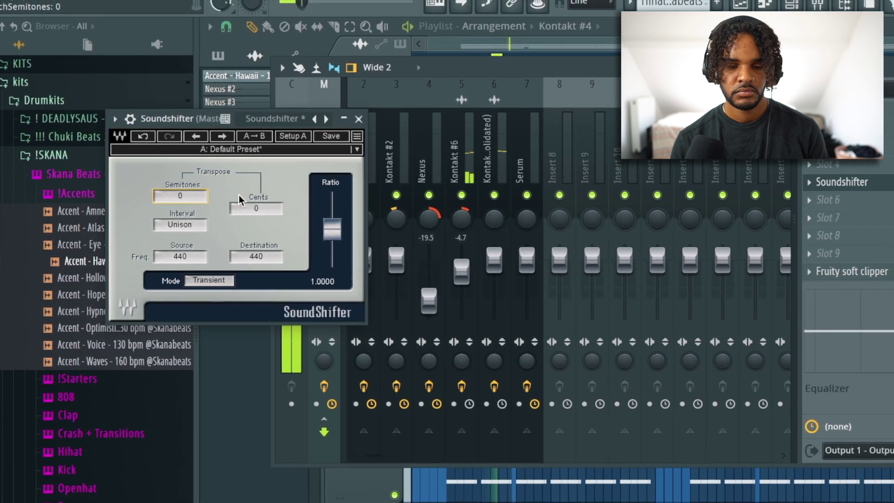
right_click(847, 185)
left_click(771, 212)
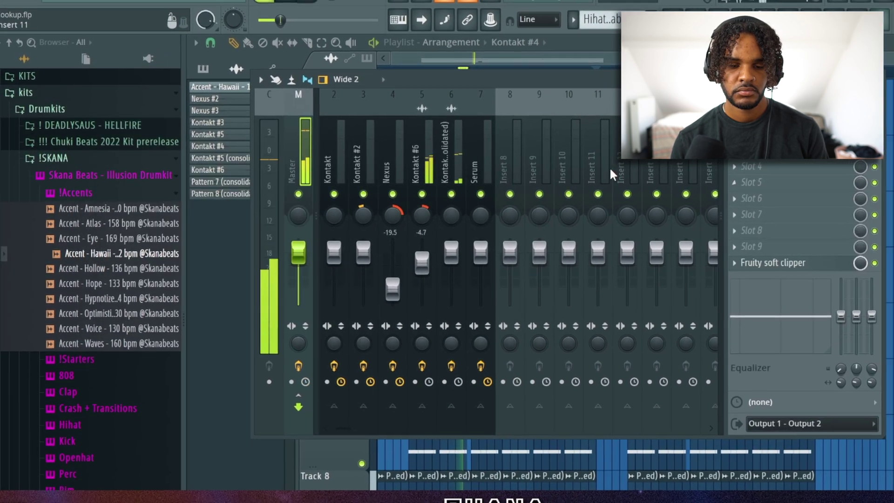
- Return to the playlist arrangement and save the project
key("F5")
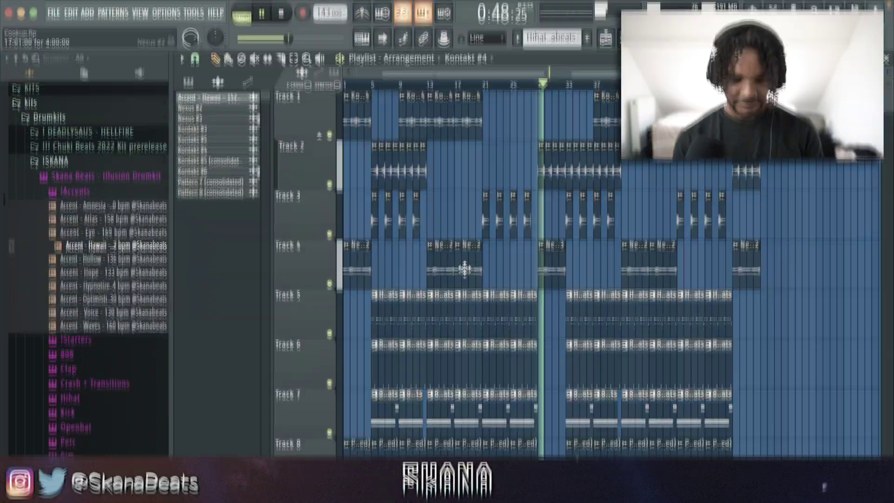
key("ctrl+s")
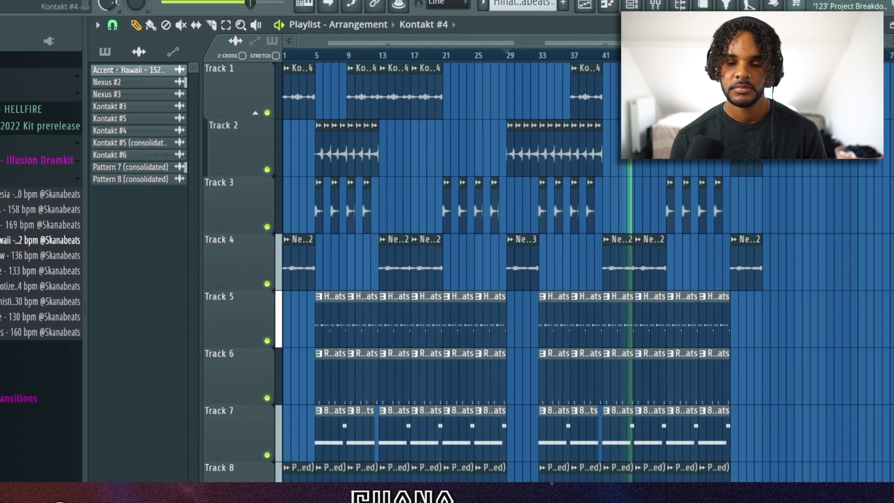
- Delete the Kontakt #4 clip at bar 13 on track 1 and view the audio clip settings of the one at bar 17
right_click(397, 92)
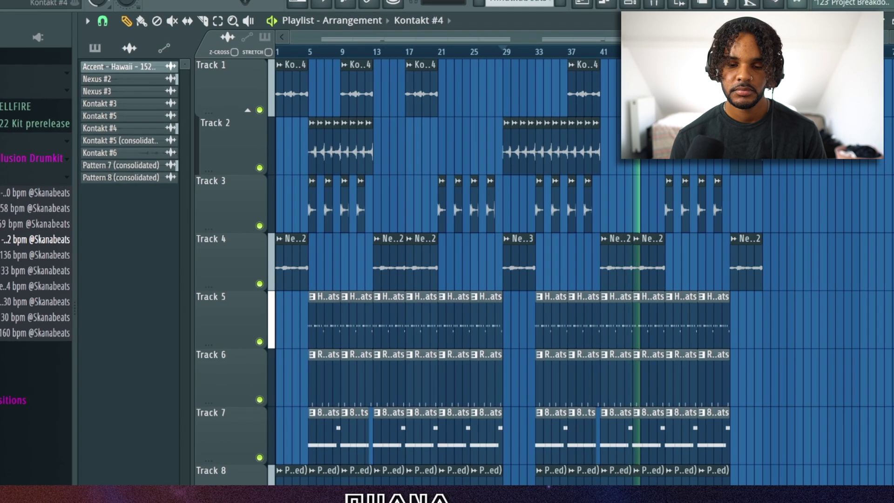
double_click(423, 93)
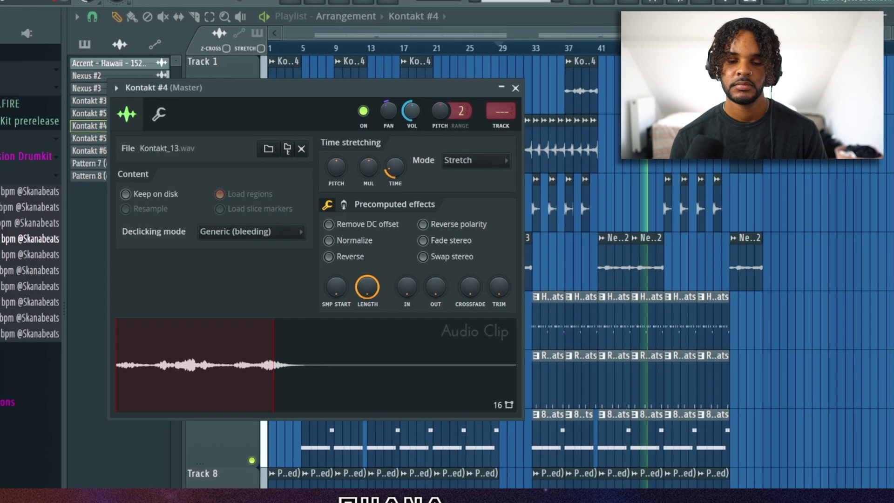
key("Escape")
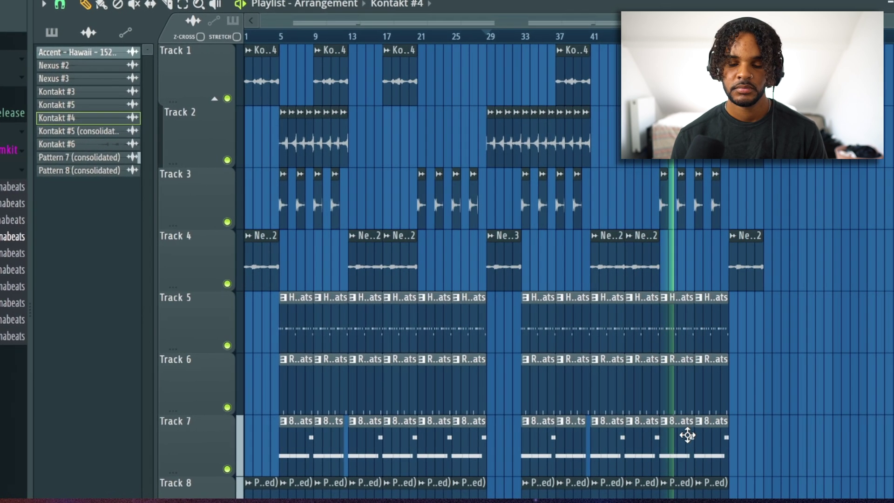
- Break up the 808 pattern on track 7 from bar 49, leaving one-bar clips at bars 49, 51 and 55
scroll(675, 439, "up", 3)
scroll(687, 436, "up", 1)
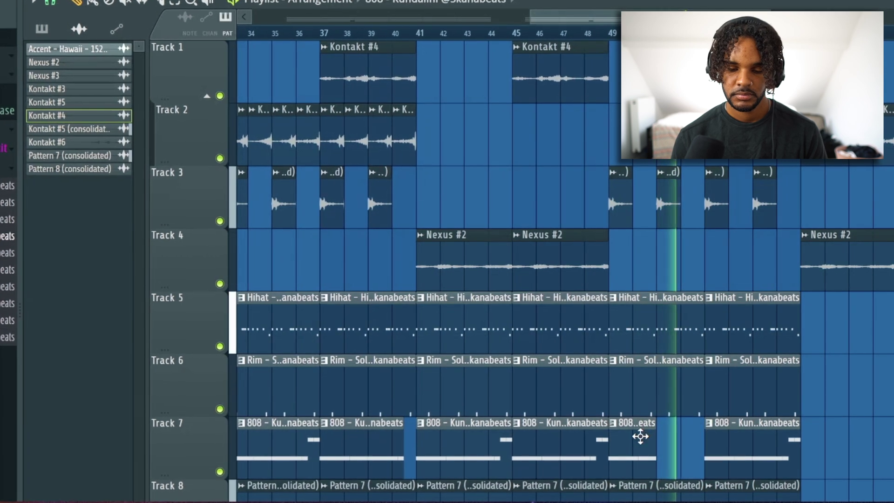
left_click(662, 445)
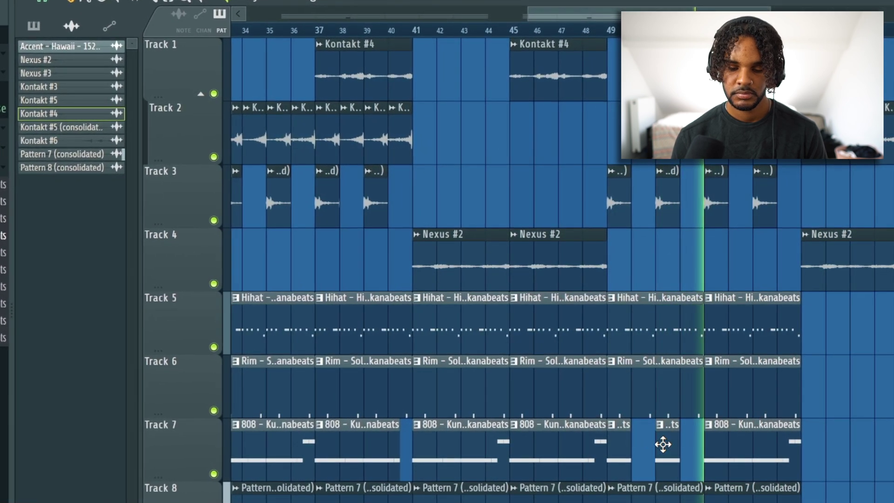
right_click(755, 452)
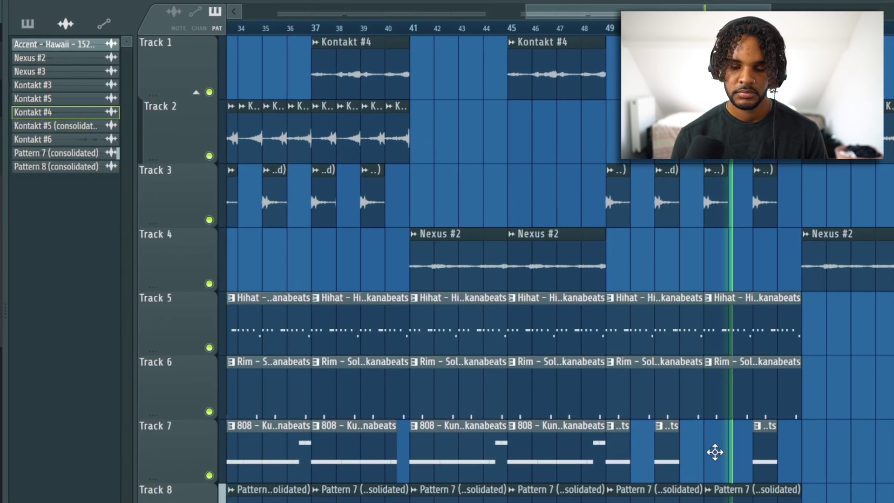